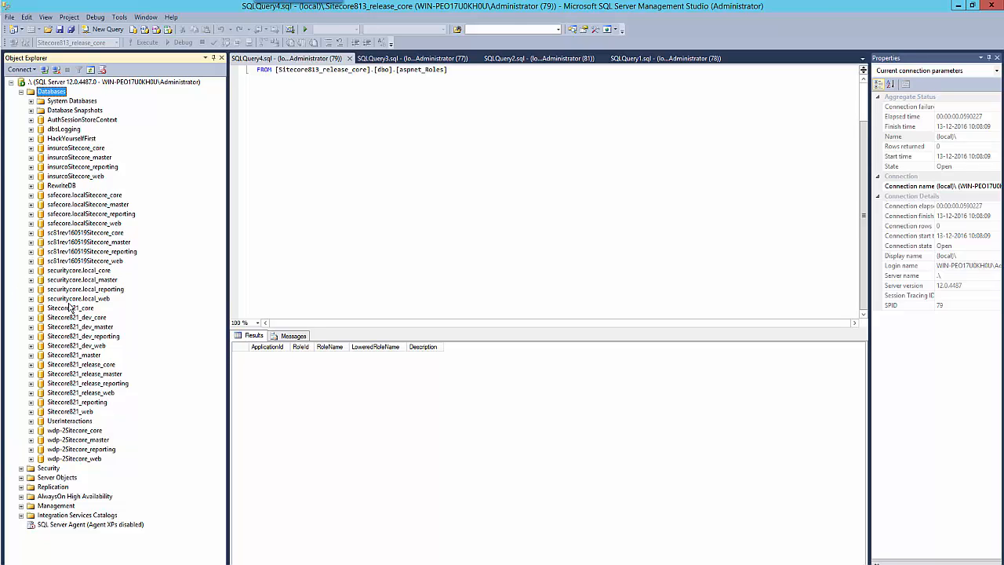
- Refresh the Databases node in SQL Server Management Studio's Object Explorer
{"action": "left_click", "coordinate": [91, 71]}
- Show the empty sitecore813.local folder, then switch to SetSitecoreAdminPassword.sql in Visual Studio Code
{"action": "left_click", "coordinate": [161, 563]}
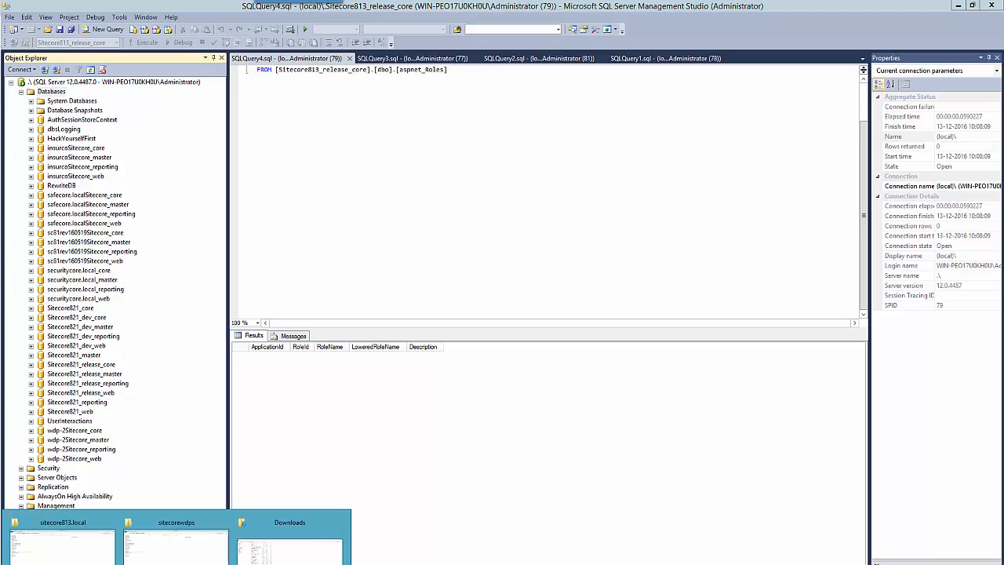
{"action": "left_click", "coordinate": [63, 545]}
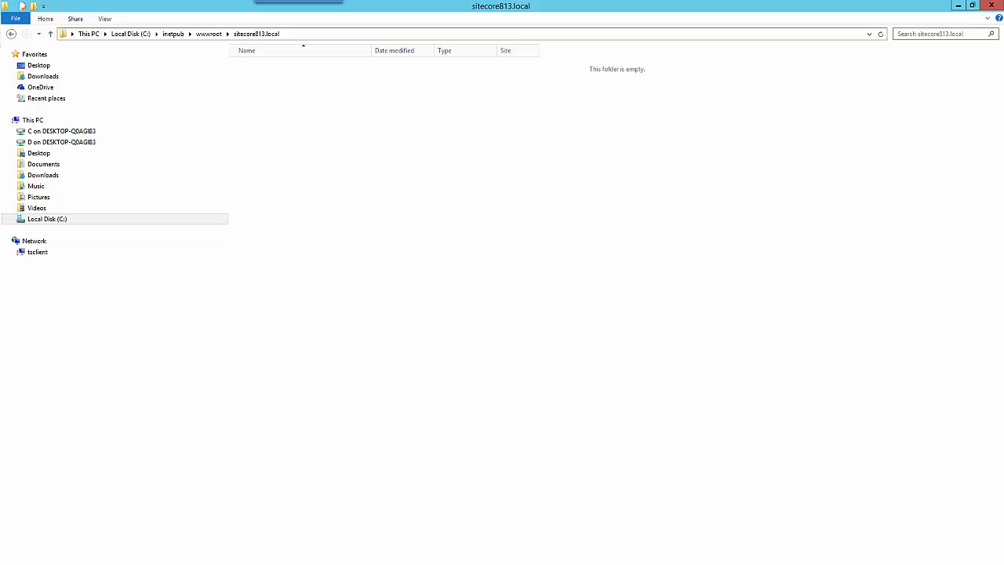
{"action": "key", "text": "alt+Tab"}
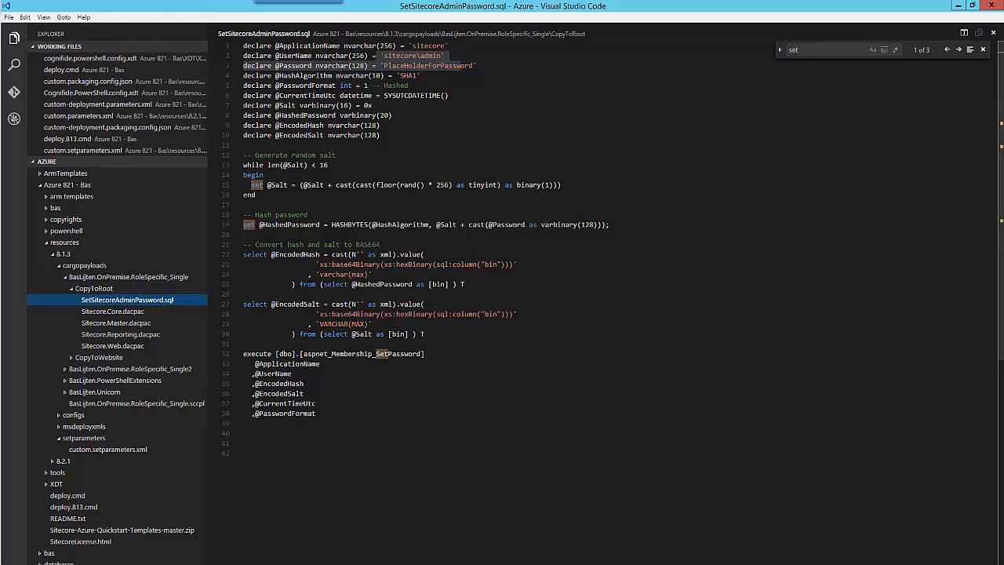
- Collapse the CopyToRoot folder and bring up Create Sitecore 8.1.5.ps1 in PowerShell ISE
{"action": "left_click", "coordinate": [72, 289]}
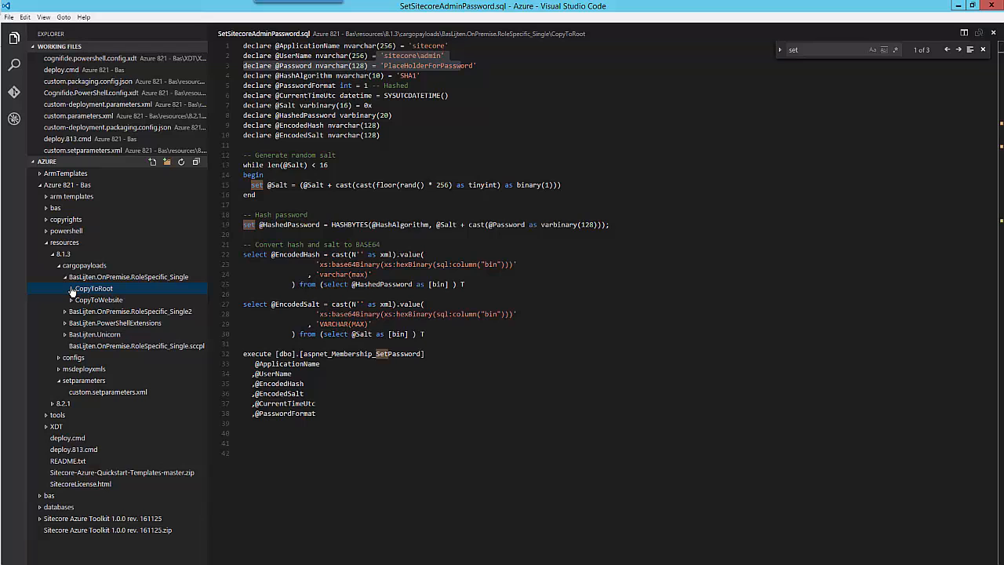
{"action": "left_click", "coordinate": [581, 563]}
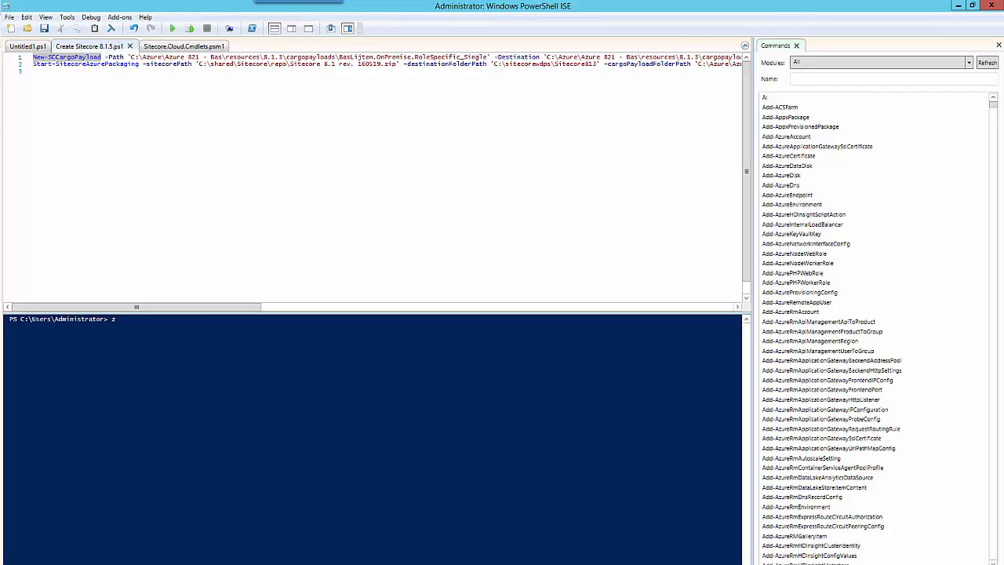
- Point out the Start-SitecoreAzurePackaging command parameters on line 2 of the script
{"action": "left_click", "coordinate": [142, 64]}
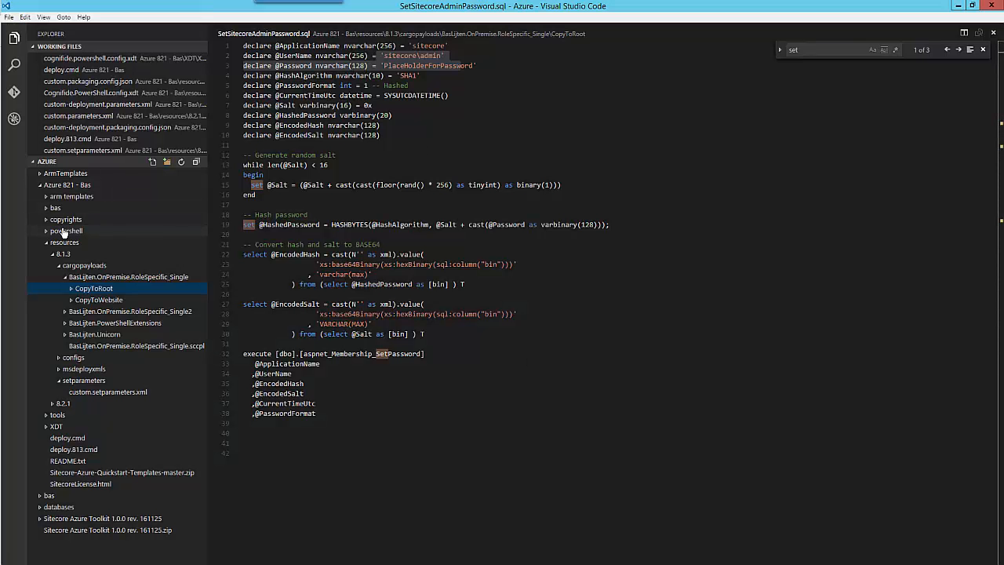
- Expand 8.1.3 > cargopayloads > CopyToRoot, mark the PlaceHolder password value, and open Sitecore.Core.dacpac
{"action": "left_click", "coordinate": [66, 255]}
{"action": "left_click", "coordinate": [78, 255]}
{"action": "left_click", "coordinate": [86, 266]}
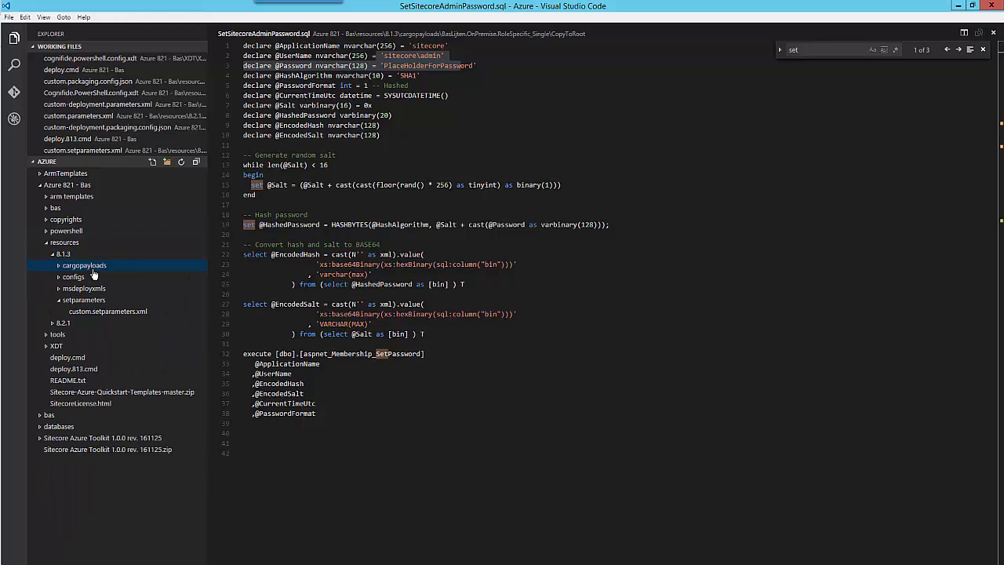
{"action": "left_click", "coordinate": [91, 270]}
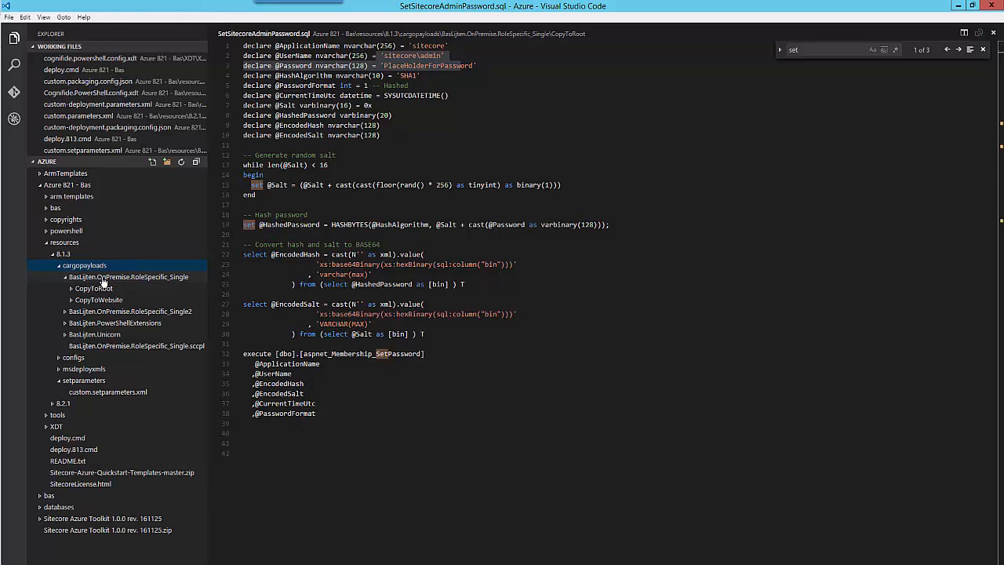
{"action": "left_click", "coordinate": [98, 288]}
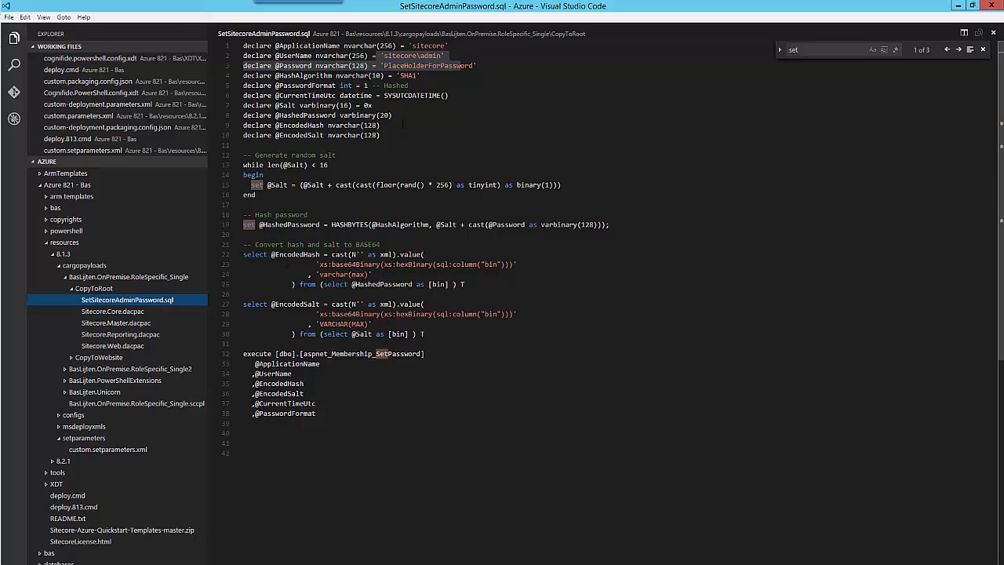
{"action": "left_click_drag", "start_coordinate": [383, 66], "coordinate": [430, 66]}
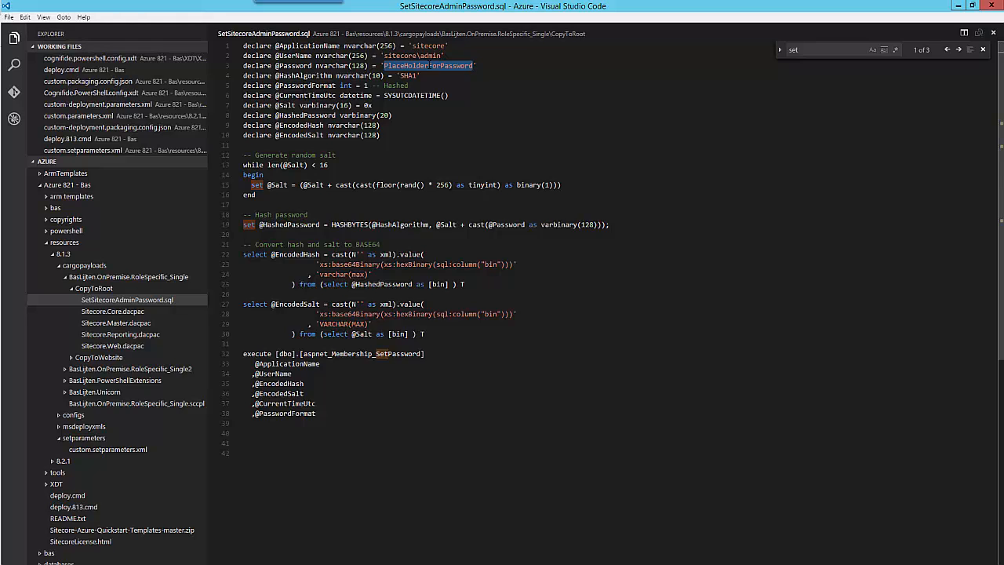
{"action": "left_click", "coordinate": [118, 312]}
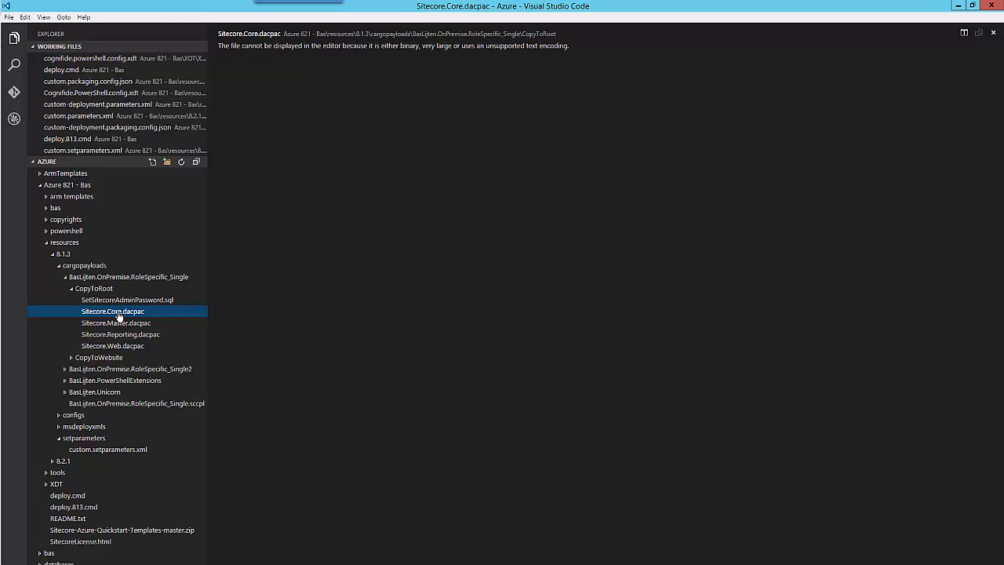
- Open the Master, Reporting and Web dacpacs in turn, then expand CopyToWebsite instead of CopyToRoot
{"action": "left_click", "coordinate": [116, 323]}
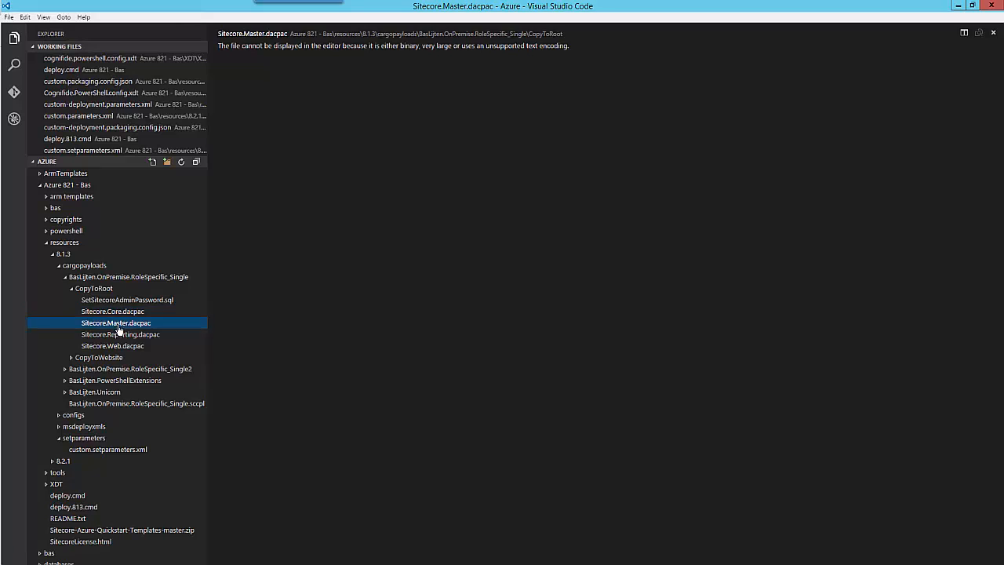
{"action": "left_click", "coordinate": [118, 334]}
{"action": "left_click", "coordinate": [115, 346]}
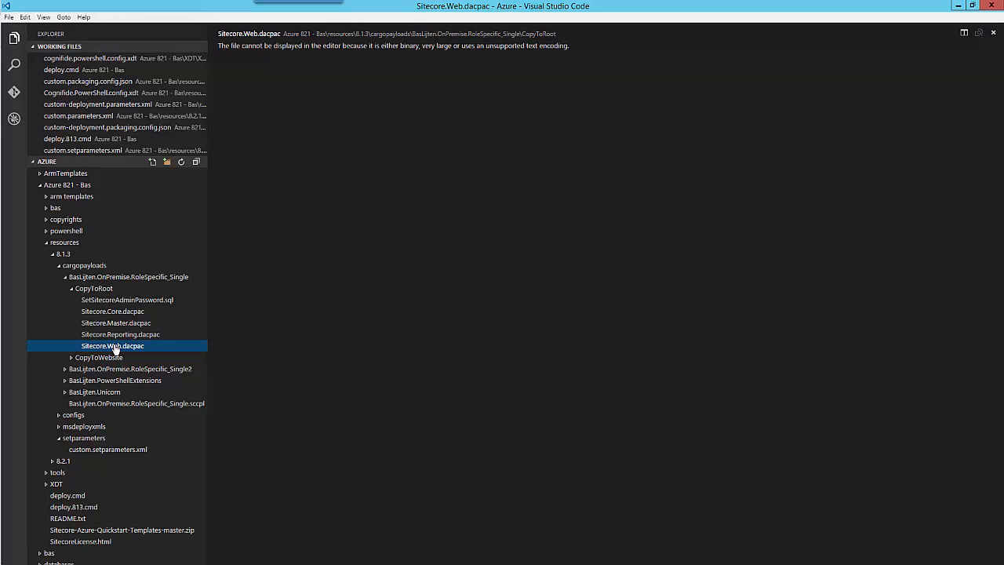
{"action": "left_click", "coordinate": [72, 290]}
{"action": "left_click", "coordinate": [73, 301]}
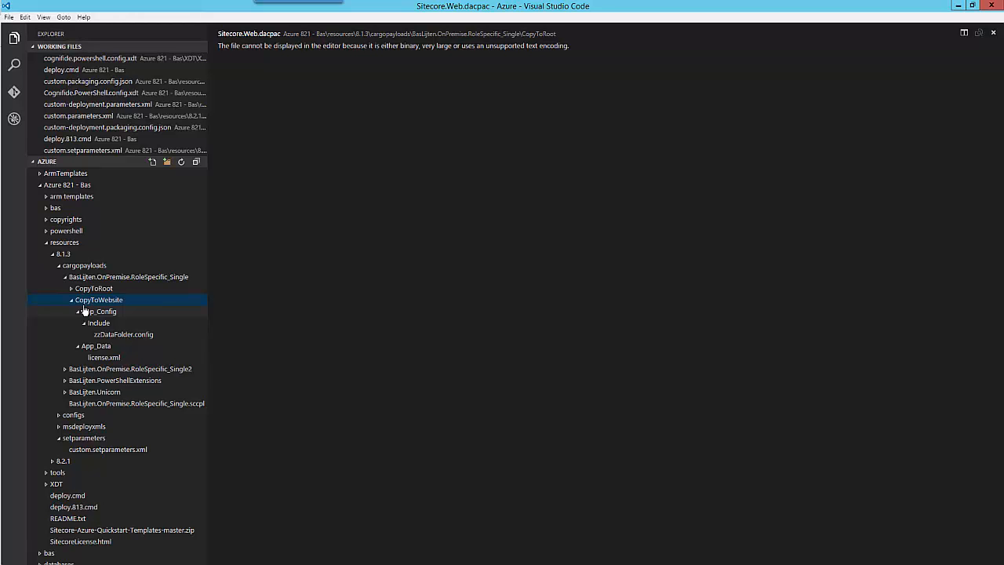
- Open zzDataFolder.config, mark its dataFolder patch on lines 11–17, and expand the 8.1.3 configs folder
{"action": "left_click", "coordinate": [124, 334]}
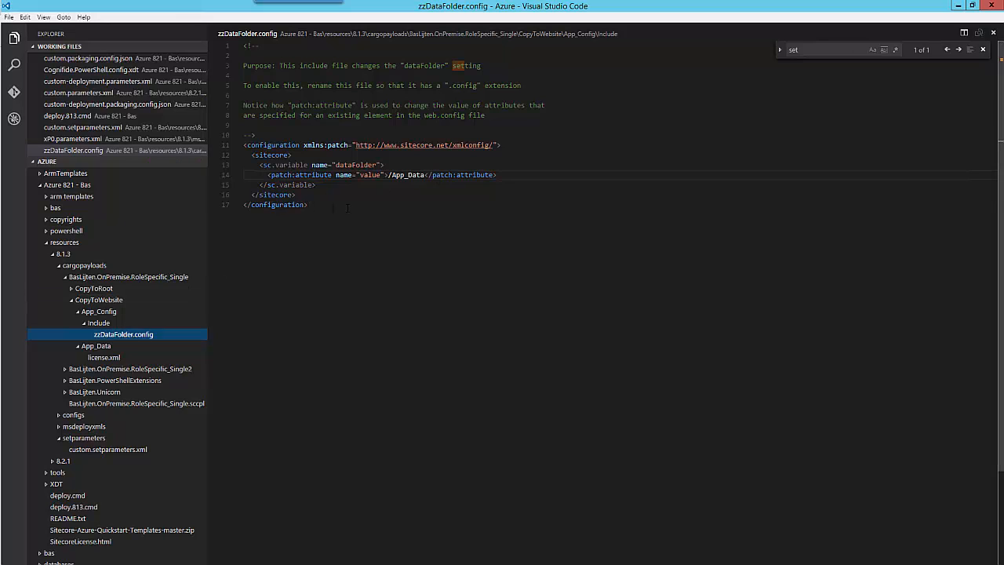
{"action": "left_click_drag", "start_coordinate": [347, 206], "coordinate": [247, 145]}
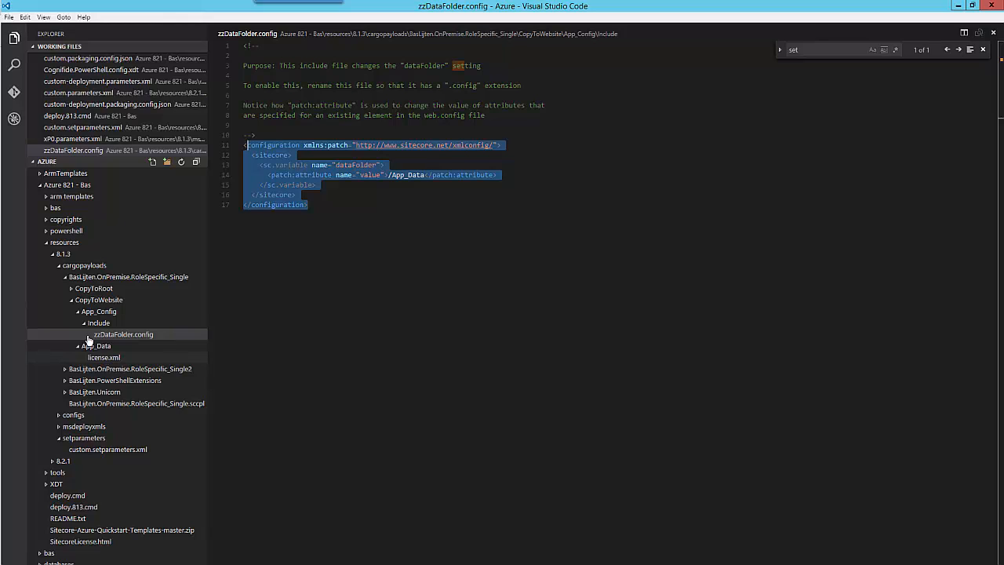
{"action": "left_click", "coordinate": [88, 306]}
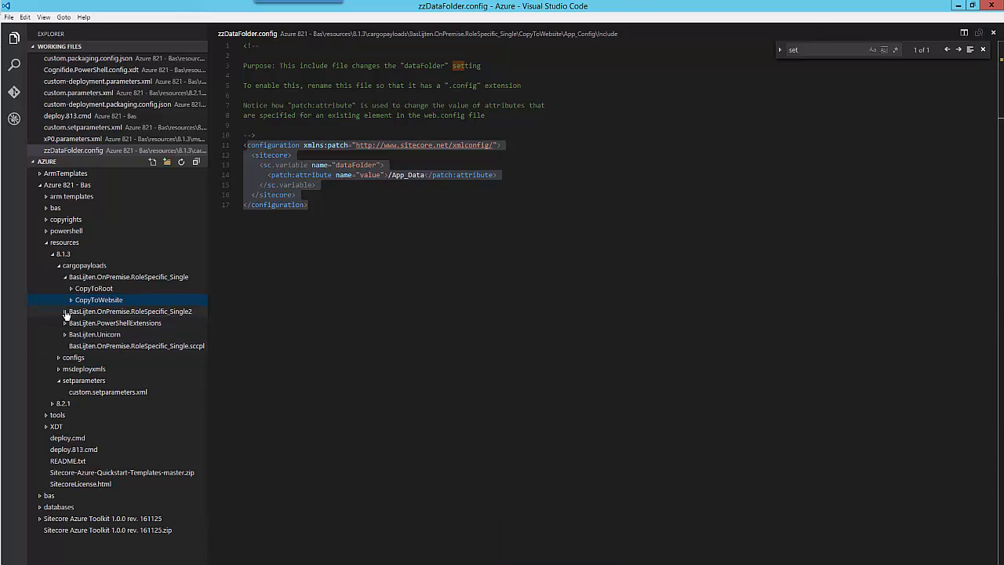
{"action": "left_click", "coordinate": [61, 360]}
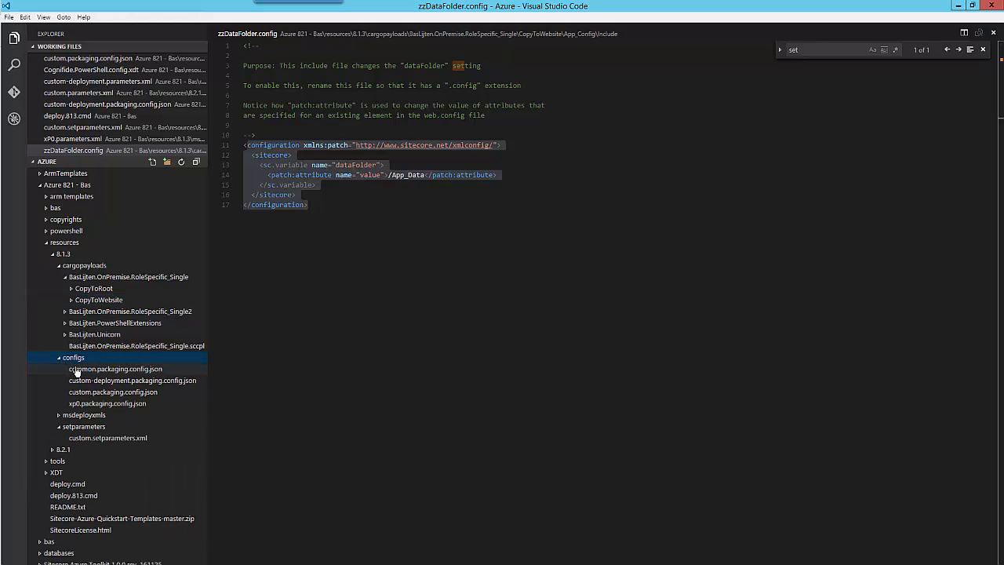
- View the sccpls entry in 8.1.3's common.packaging.config.json, then open 8.2.1's xp1.packaging.config.json
{"action": "left_click", "coordinate": [76, 370]}
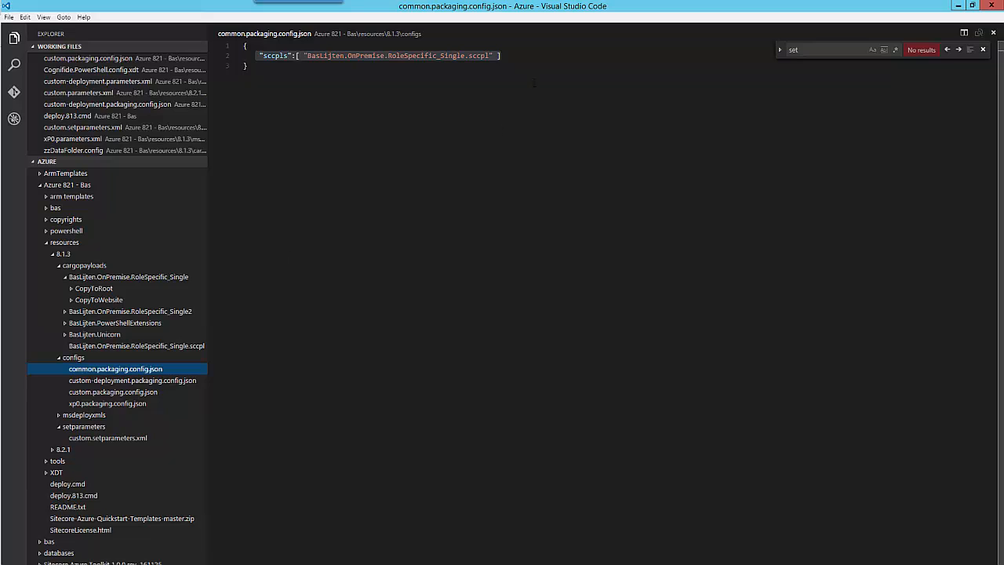
{"action": "left_click_drag", "start_coordinate": [530, 57], "coordinate": [260, 57]}
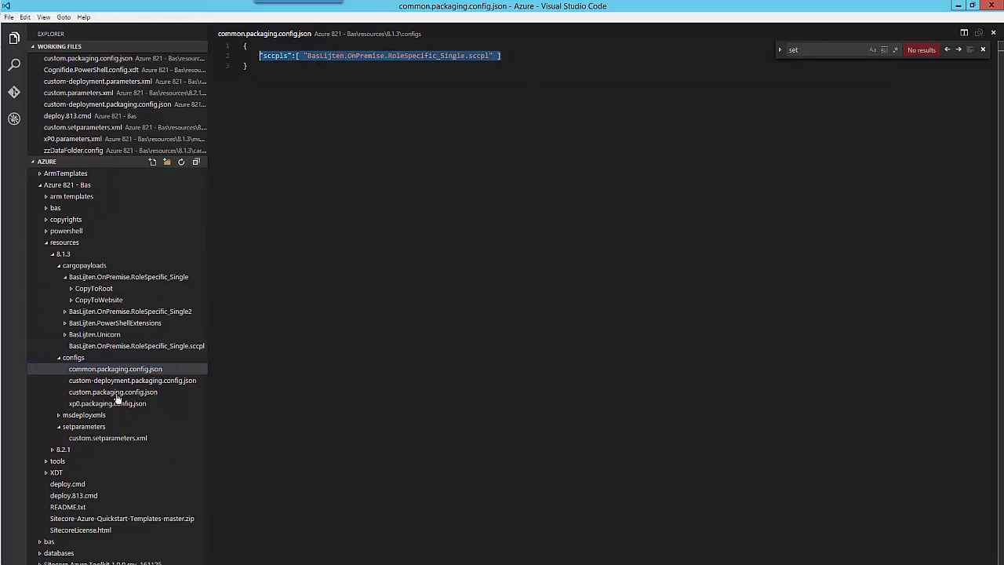
{"action": "left_click", "coordinate": [53, 450]}
{"action": "left_click", "coordinate": [62, 474]}
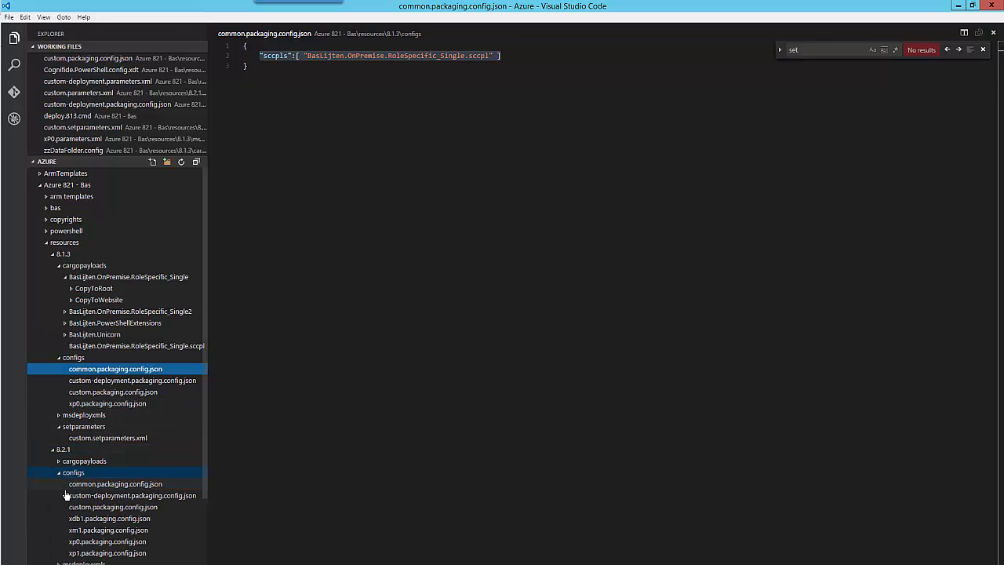
{"action": "left_click", "coordinate": [90, 554]}
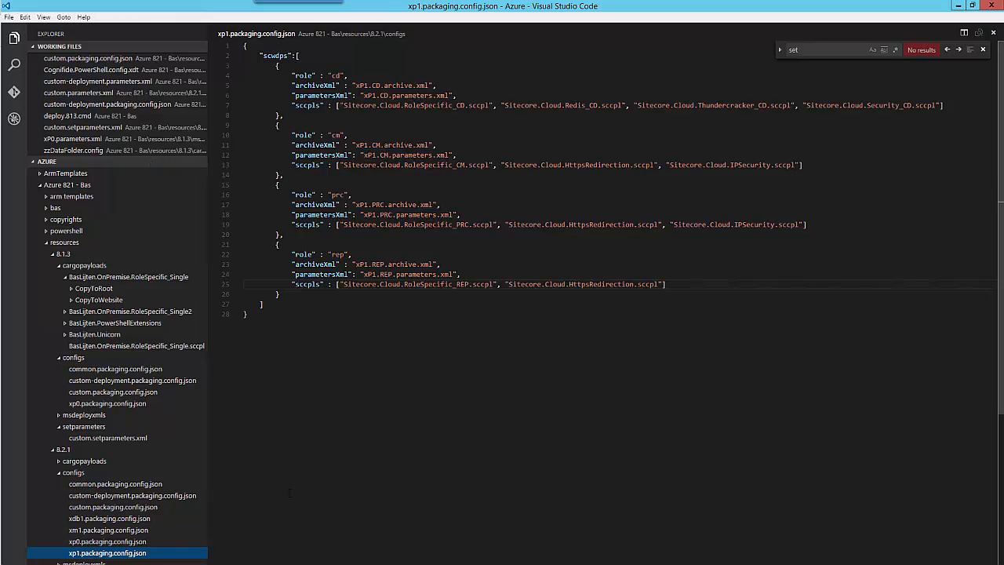
- Select the scwdps roles list (cd, cm, prc, rep) and expand the 8.2.1 msdeployxmls folder
{"action": "left_click", "coordinate": [261, 55]}
{"action": "key", "text": "shift+Down"}
{"action": "key", "text": "shift+Down"}
{"action": "key", "text": "shift+Down"}
{"action": "key", "text": "shift+Down"}
{"action": "key", "text": "shift+Down"}
{"action": "key", "text": "shift+Down"}
{"action": "key", "text": "shift+Down"}
{"action": "key", "text": "shift+Down"}
{"action": "key", "text": "shift+Down"}
{"action": "key", "text": "shift+Down"}
{"action": "key", "text": "shift+Down"}
{"action": "key", "text": "shift+Down"}
{"action": "key", "text": "shift+Down"}
{"action": "key", "text": "shift+Down"}
{"action": "key", "text": "shift+Down"}
{"action": "key", "text": "shift+Down"}
{"action": "key", "text": "shift+Down"}
{"action": "key", "text": "shift+Down"}
{"action": "key", "text": "shift+Down"}
{"action": "key", "text": "shift+Down"}
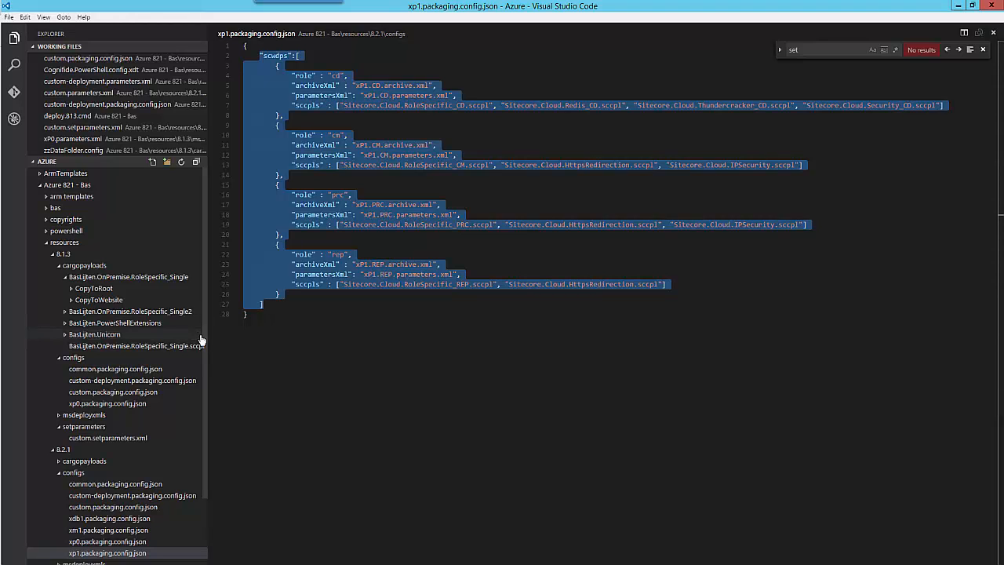
{"action": "scroll", "coordinate": [102, 447], "scroll_direction": "down", "scroll_amount": 1}
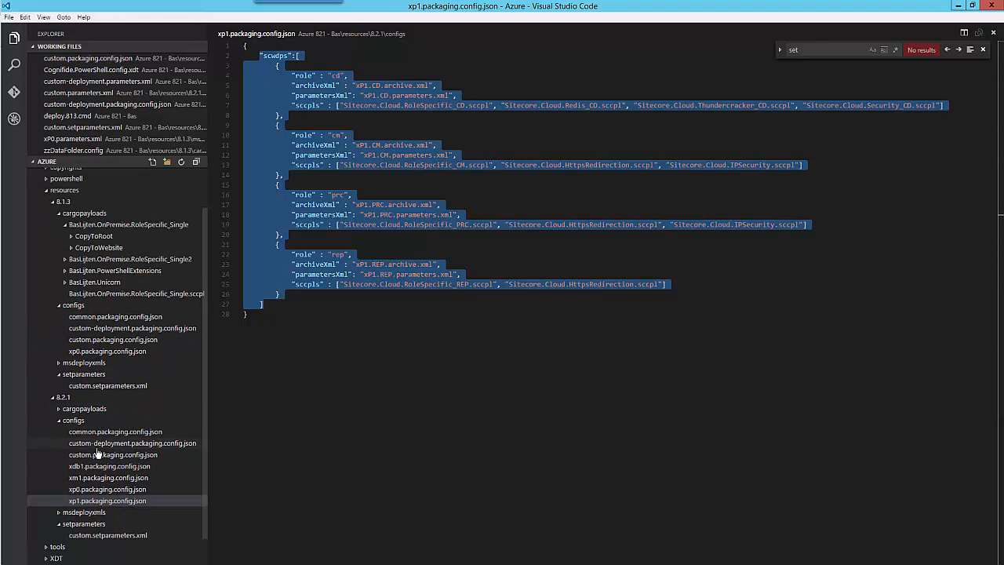
{"action": "left_click", "coordinate": [61, 515]}
{"action": "scroll", "coordinate": [95, 508], "scroll_direction": "down", "scroll_amount": 1}
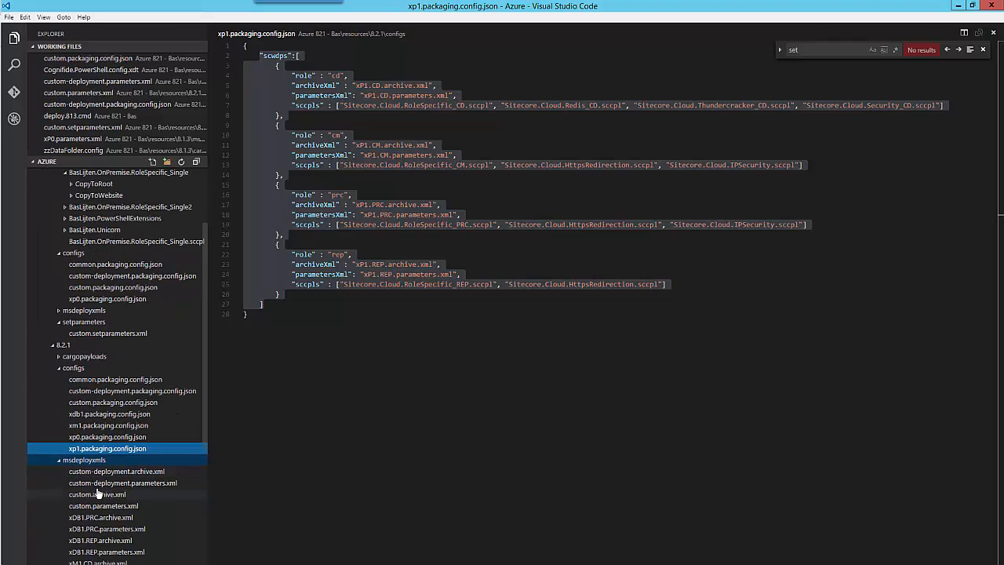
{"action": "scroll", "coordinate": [52, 339], "scroll_direction": "up", "scroll_amount": 1}
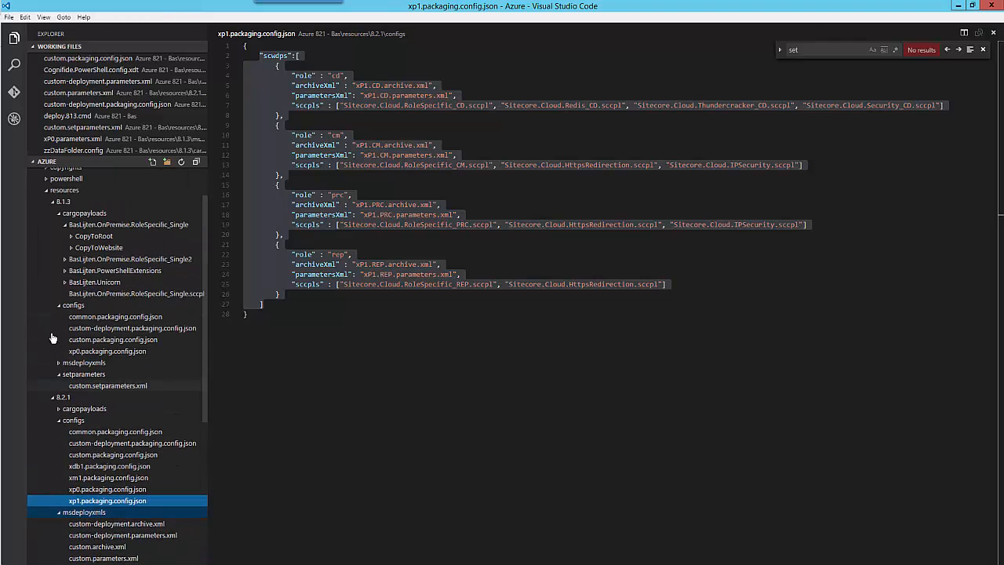
- Open 8.1.3's xP0.archive.xml, highlight its dacpac references, then open xP0.parameters.xml
{"action": "left_click", "coordinate": [60, 364]}
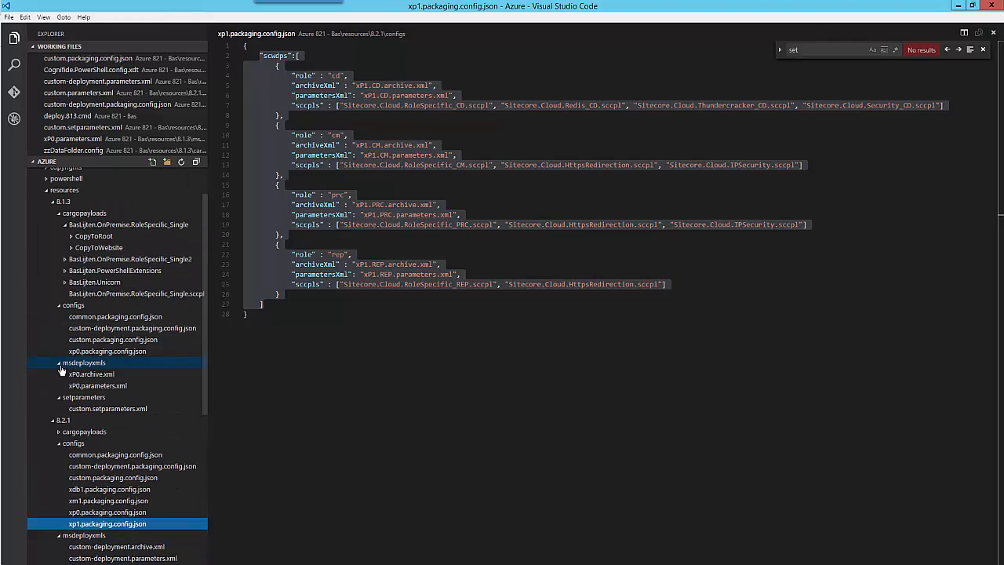
{"action": "left_click", "coordinate": [97, 377]}
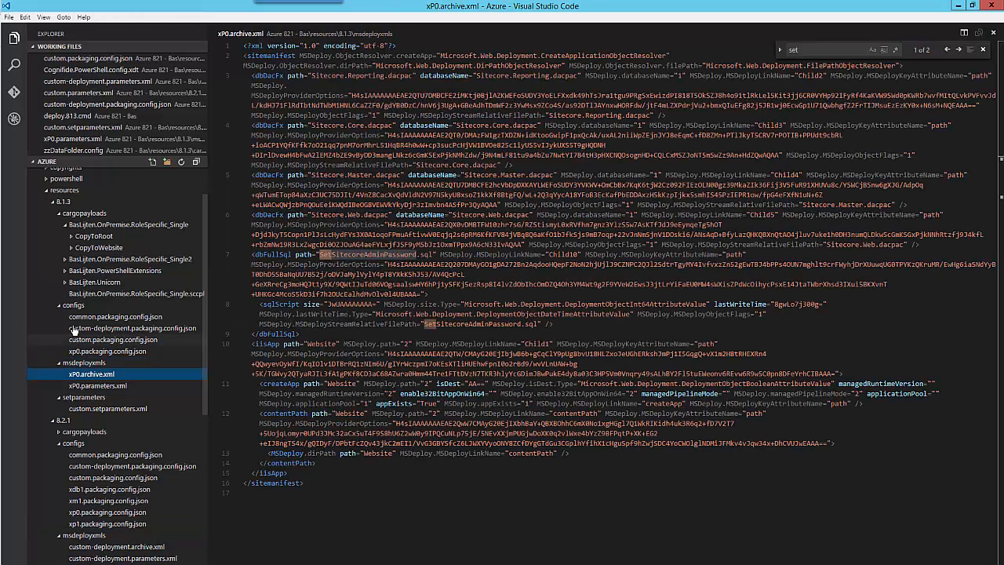
{"action": "left_click", "coordinate": [61, 215]}
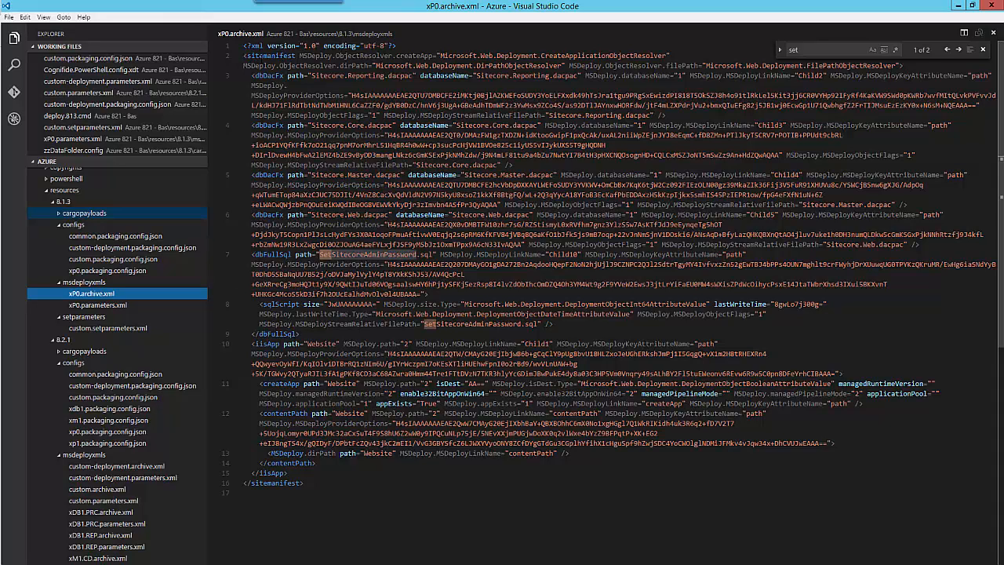
{"action": "left_click", "coordinate": [401, 76]}
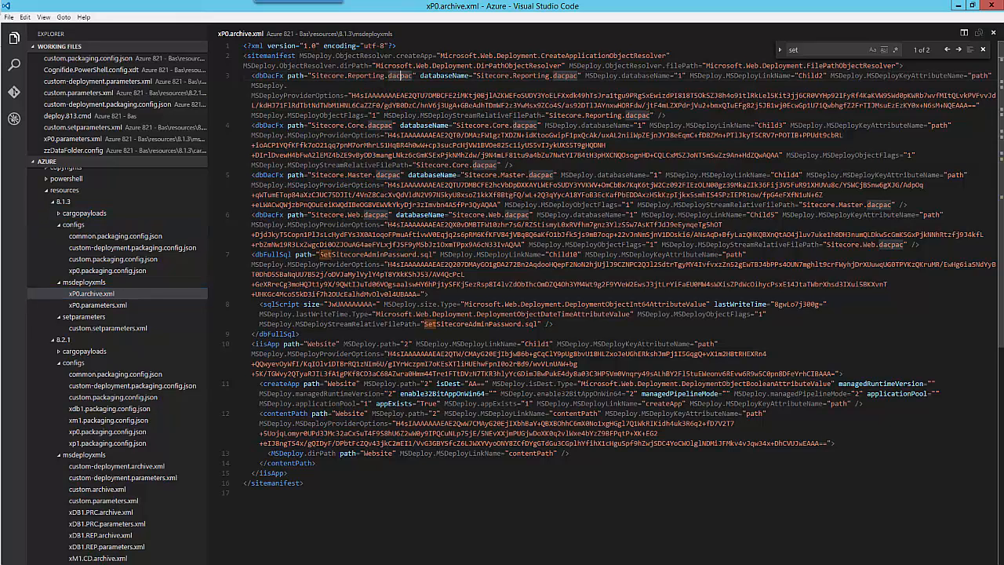
{"action": "left_click", "coordinate": [117, 304]}
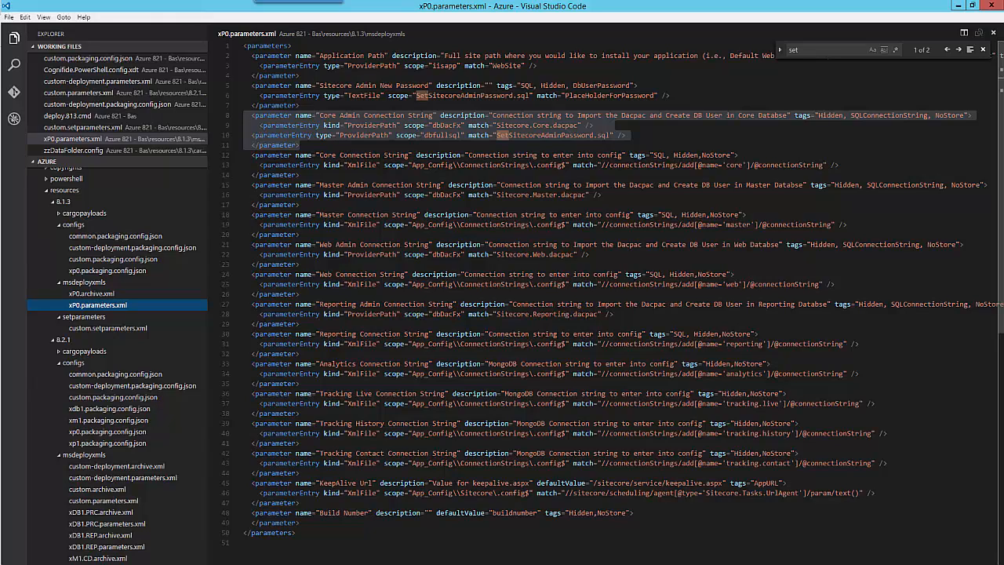
{"action": "left_click", "coordinate": [405, 84]}
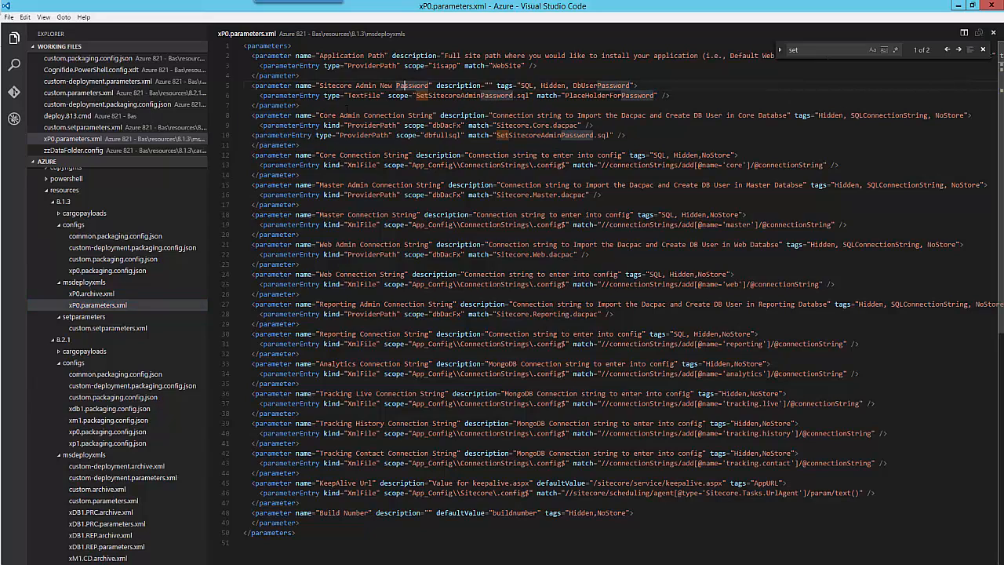
{"action": "left_click_drag", "start_coordinate": [252, 115], "coordinate": [323, 146]}
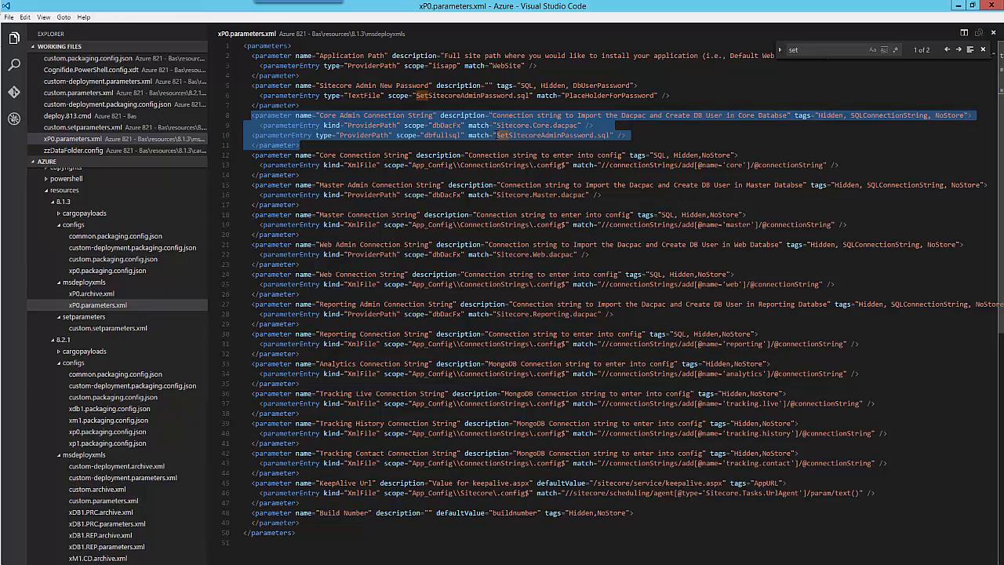
{"action": "left_click_drag", "start_coordinate": [496, 135], "coordinate": [610, 135]}
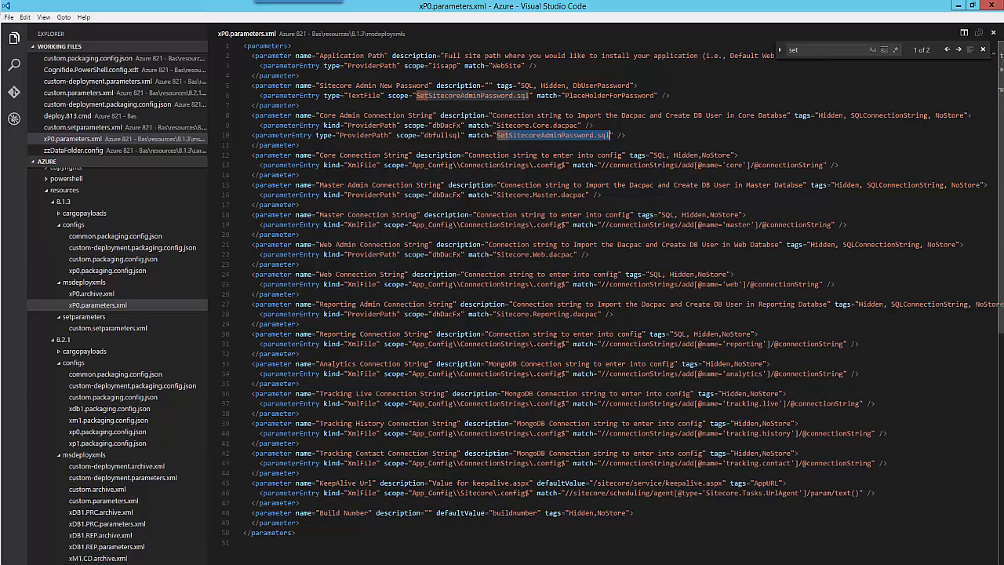
{"action": "left_click_drag", "start_coordinate": [252, 154], "coordinate": [300, 174]}
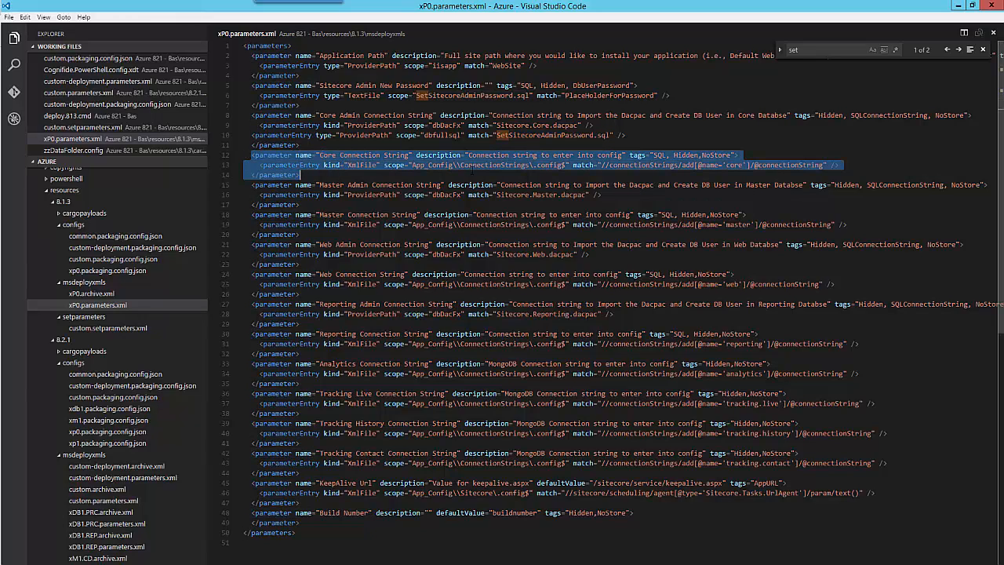
{"action": "left_click_drag", "start_coordinate": [460, 164], "coordinate": [567, 165]}
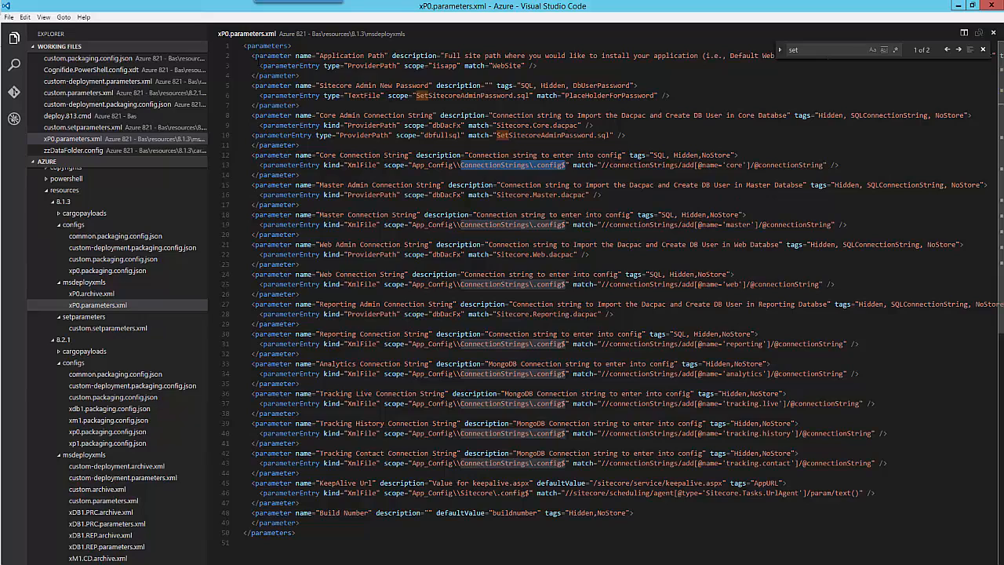
{"action": "left_click_drag", "start_coordinate": [244, 56], "coordinate": [337, 526]}
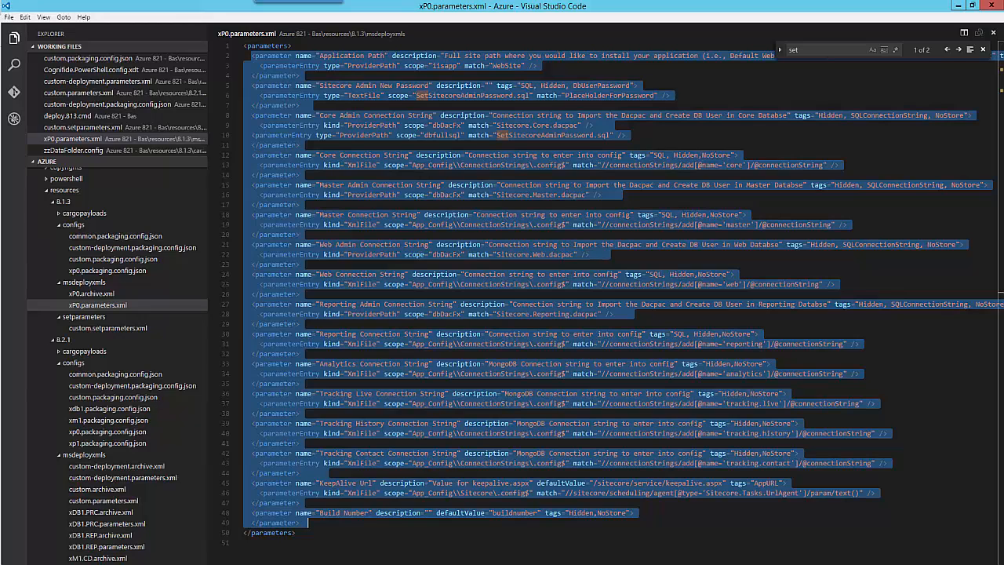
- Open Sitecore.Core.dacpac from the 8.1.3 CopyToRoot folder, then return to Create Sitecore 8.1.5.ps1
{"action": "left_click", "coordinate": [71, 213]}
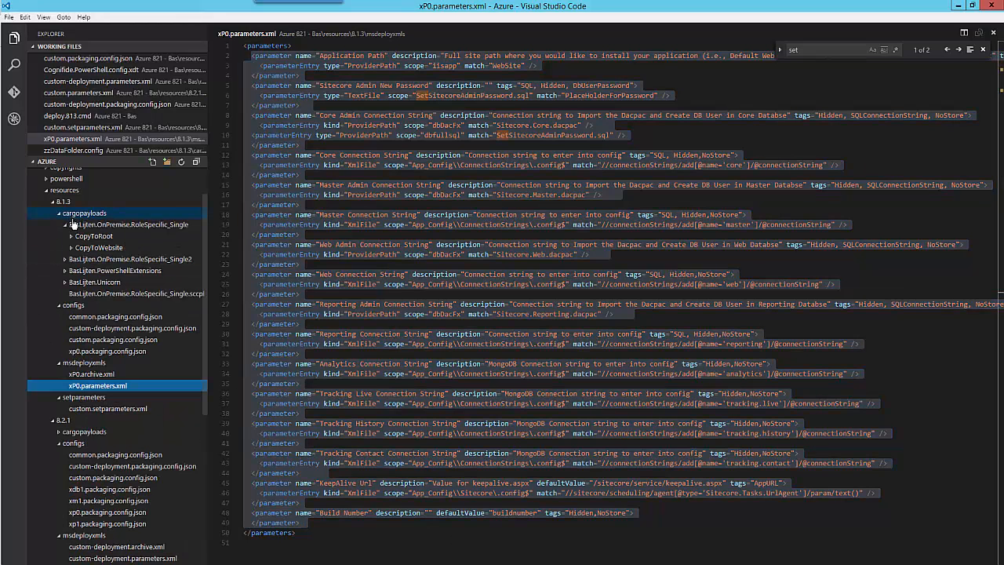
{"action": "left_click", "coordinate": [68, 236]}
{"action": "left_click", "coordinate": [104, 261]}
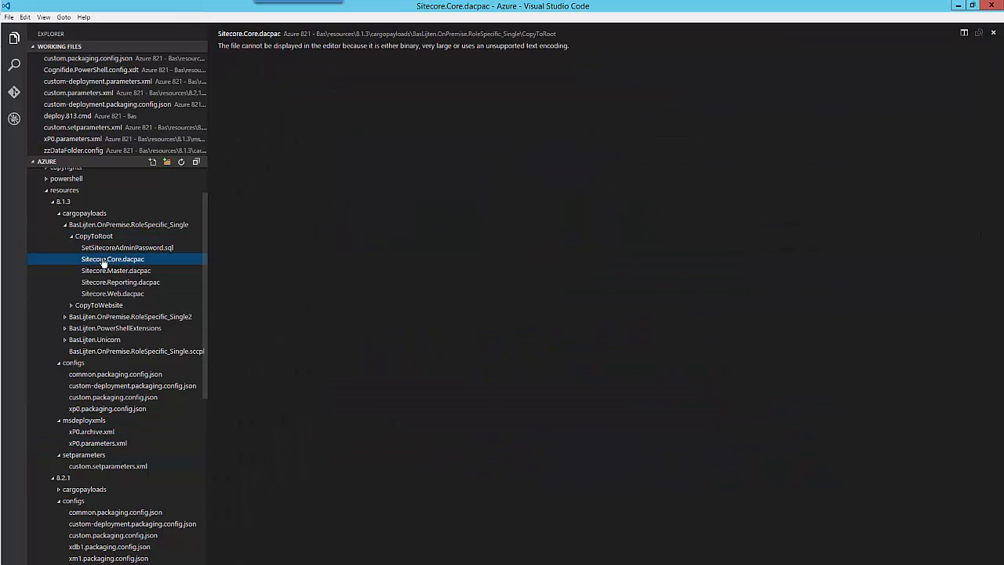
{"action": "left_click", "coordinate": [130, 240]}
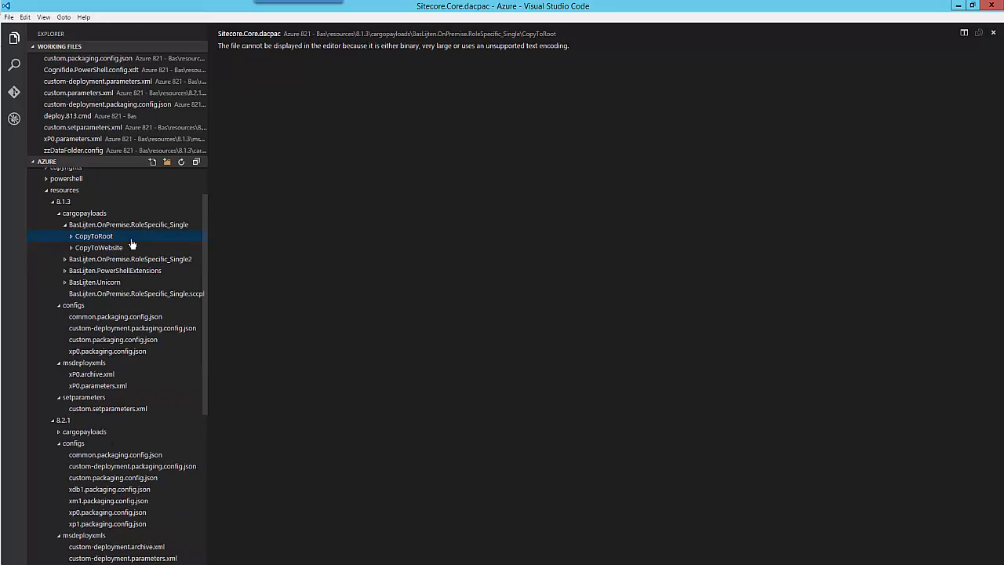
{"action": "key", "text": "alt+Tab"}
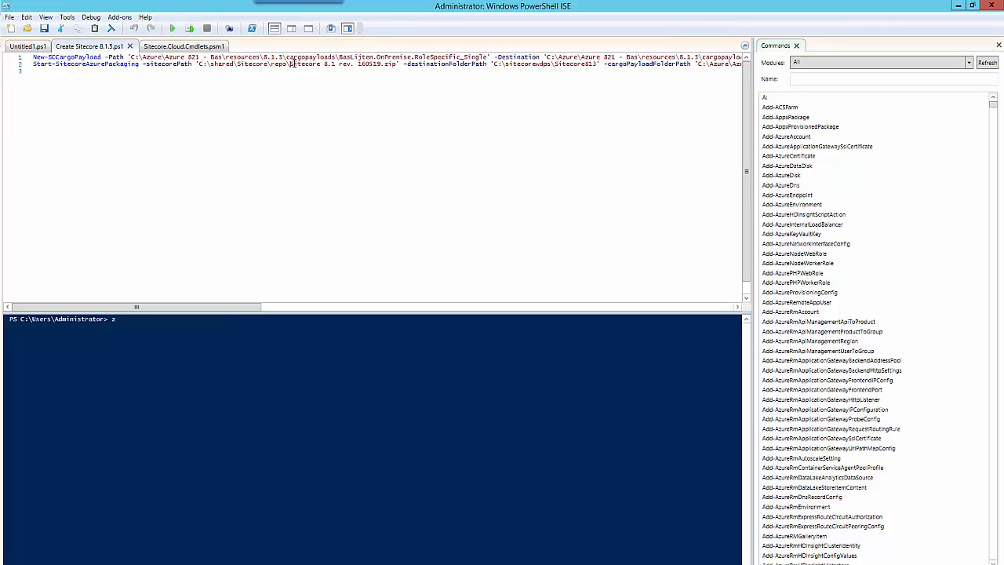
- Highlight the Sitecore 8.1 rev. 160519.zip file name and the -cargoPayloadFolderPath parameter on line 2
{"action": "left_click_drag", "start_coordinate": [292, 63], "coordinate": [396, 64]}
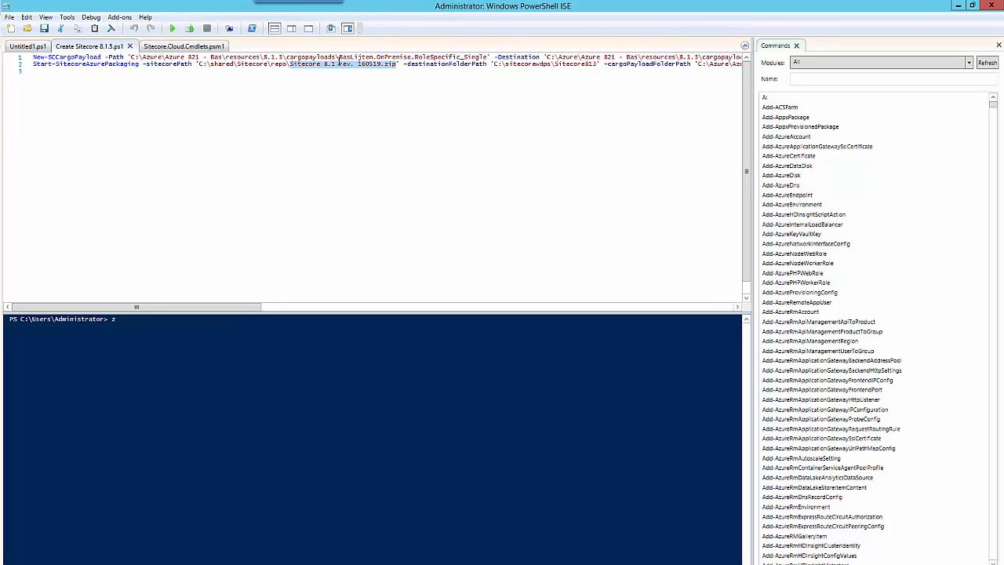
{"action": "left_click_drag", "start_coordinate": [189, 309], "coordinate": [232, 308]}
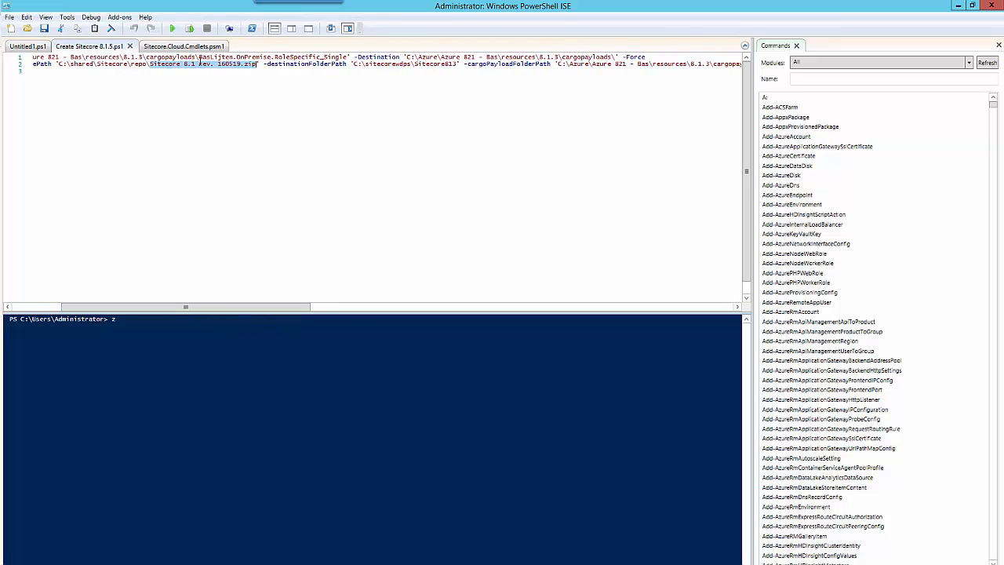
{"action": "left_click_drag", "start_coordinate": [247, 308], "coordinate": [323, 310]}
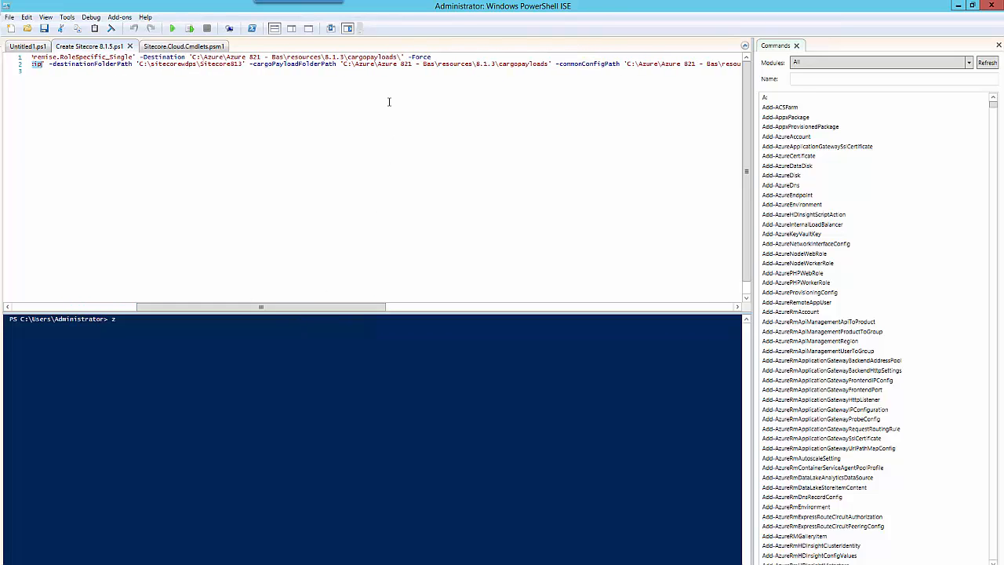
{"action": "double_click", "coordinate": [253, 63]}
{"action": "scroll", "coordinate": [312, 72], "scroll_direction": "left", "scroll_amount": 5}
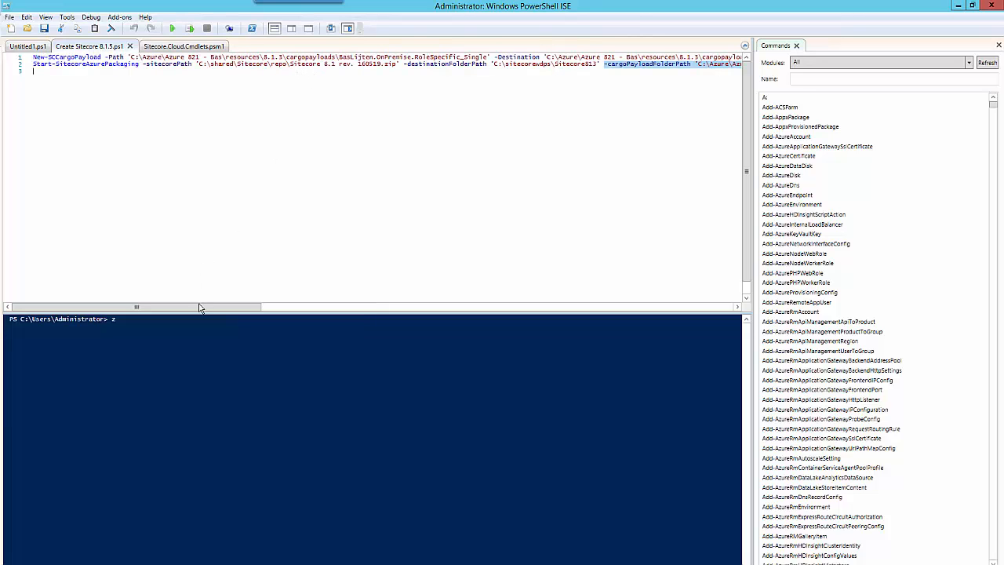
{"action": "left_click_drag", "start_coordinate": [200, 307], "coordinate": [444, 293]}
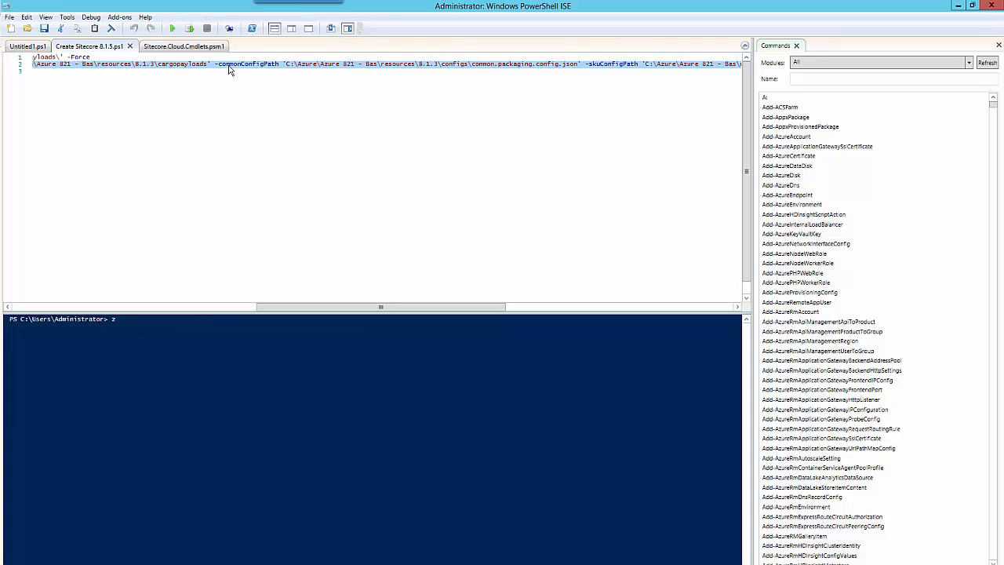
- Review the -commonConfigPath and -archiveAndParameterXmlPath (msdeployxmls) parameters, then clear the stray console character
{"action": "left_click_drag", "start_coordinate": [214, 63], "coordinate": [563, 84]}
{"action": "left_click_drag", "start_coordinate": [393, 307], "coordinate": [596, 307]}
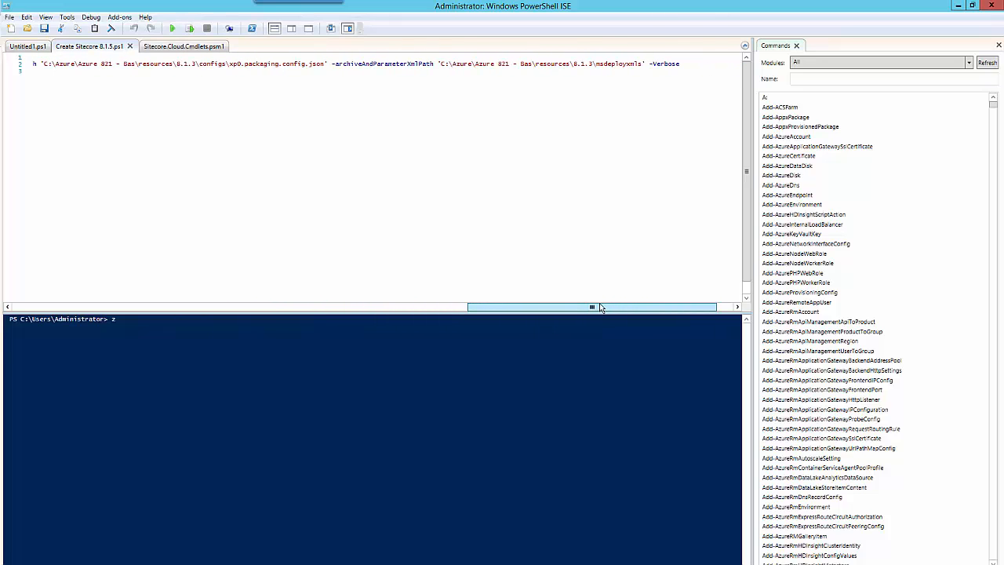
{"action": "left_click_drag", "start_coordinate": [332, 65], "coordinate": [489, 66]}
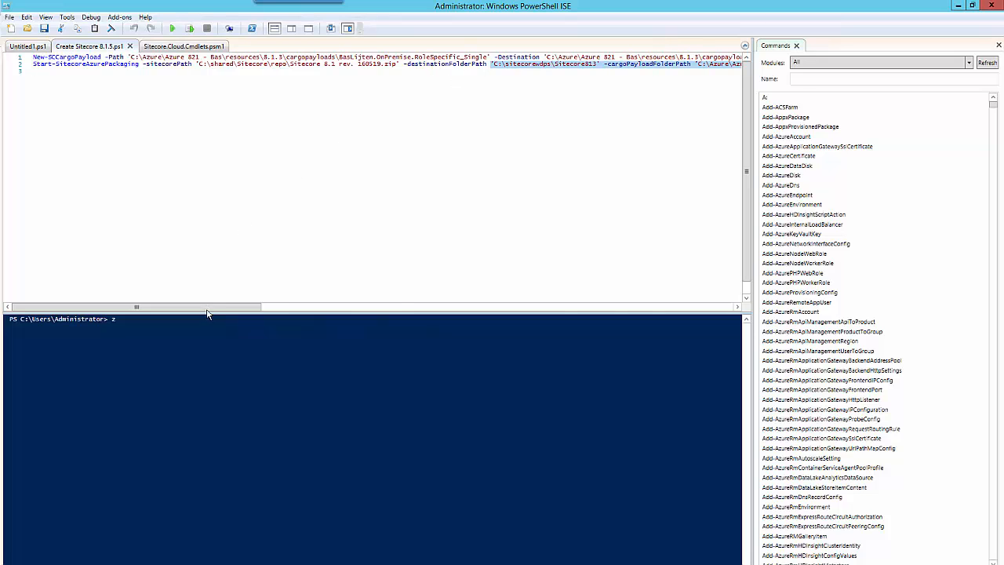
{"action": "left_click_drag", "start_coordinate": [209, 308], "coordinate": [664, 280]}
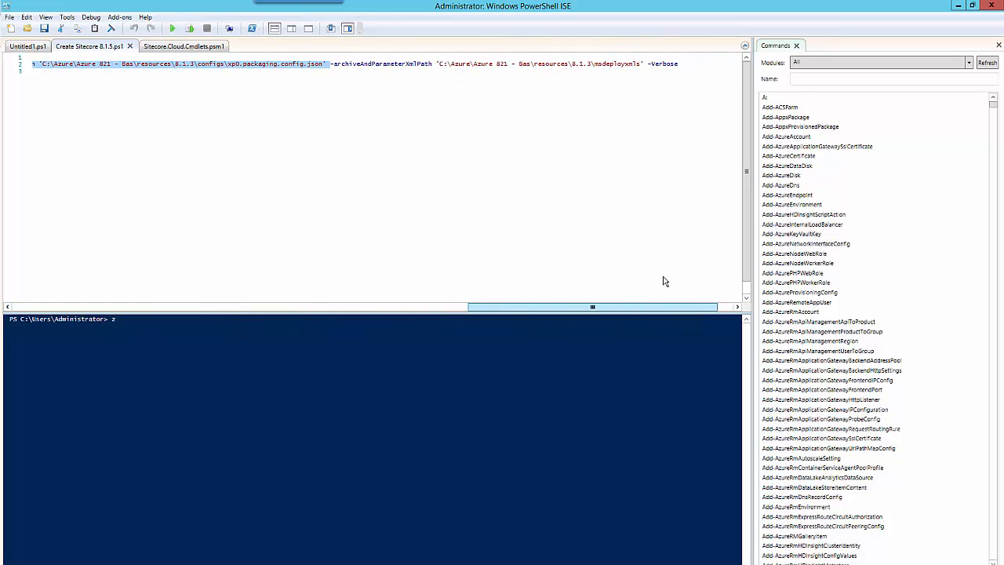
{"action": "double_click", "coordinate": [617, 66]}
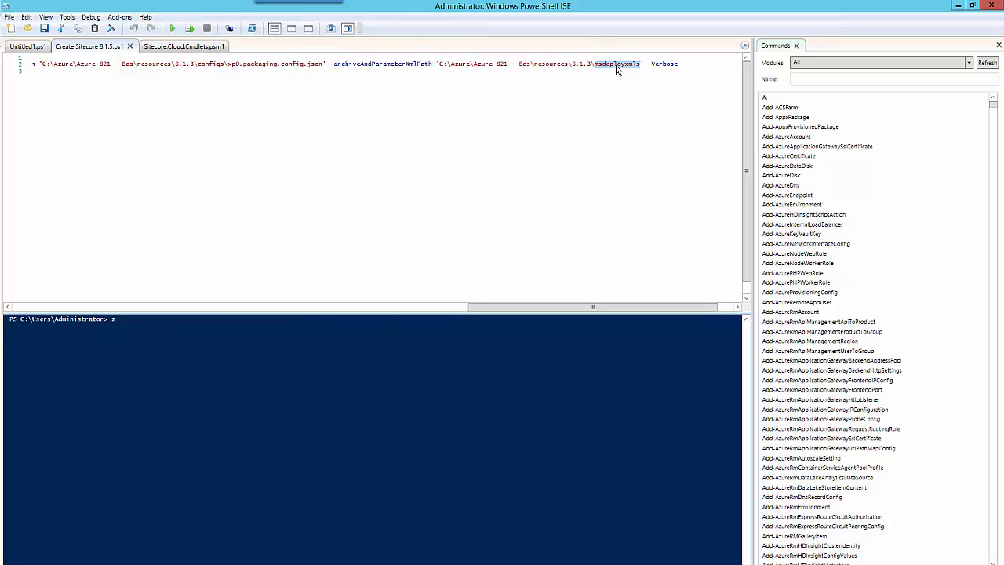
{"action": "left_click_drag", "start_coordinate": [525, 308], "coordinate": [63, 308]}
{"action": "key", "text": "BackSpace"}
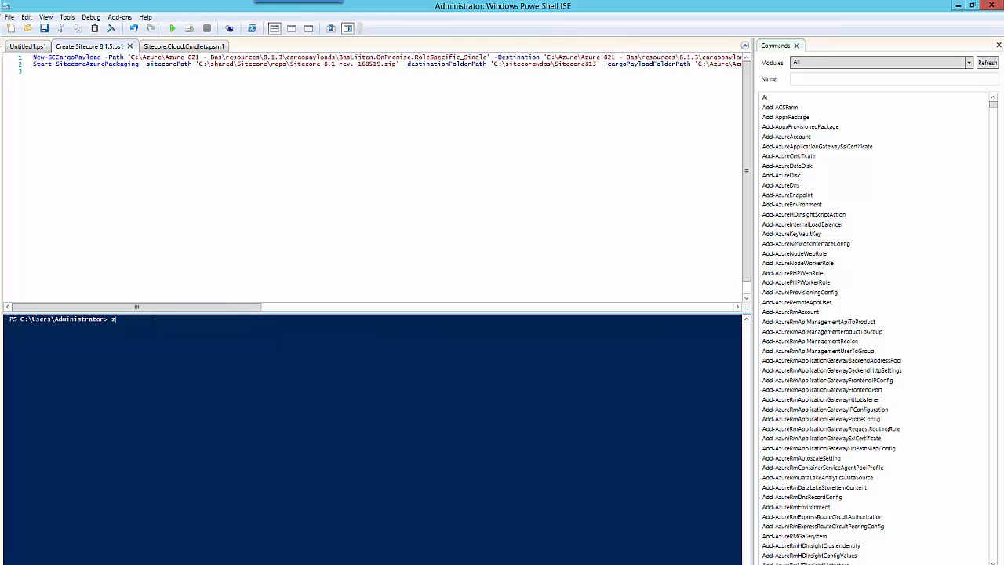
- Run the Create Sitecore script to package into C:\sitecorewdps\Sitecore813, then switch to File Explorer
{"action": "left_click", "coordinate": [173, 28]}
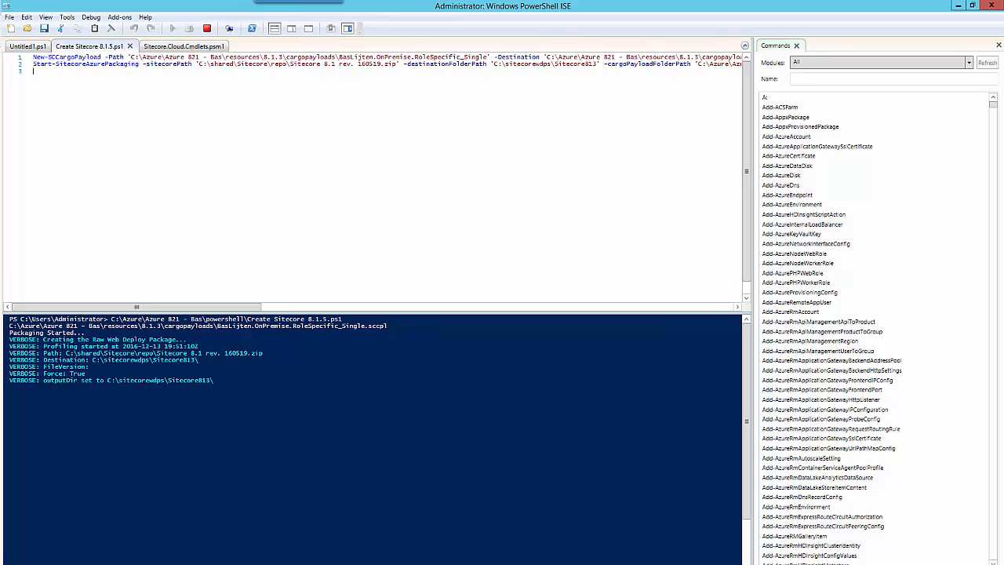
{"action": "left_click", "coordinate": [135, 564]}
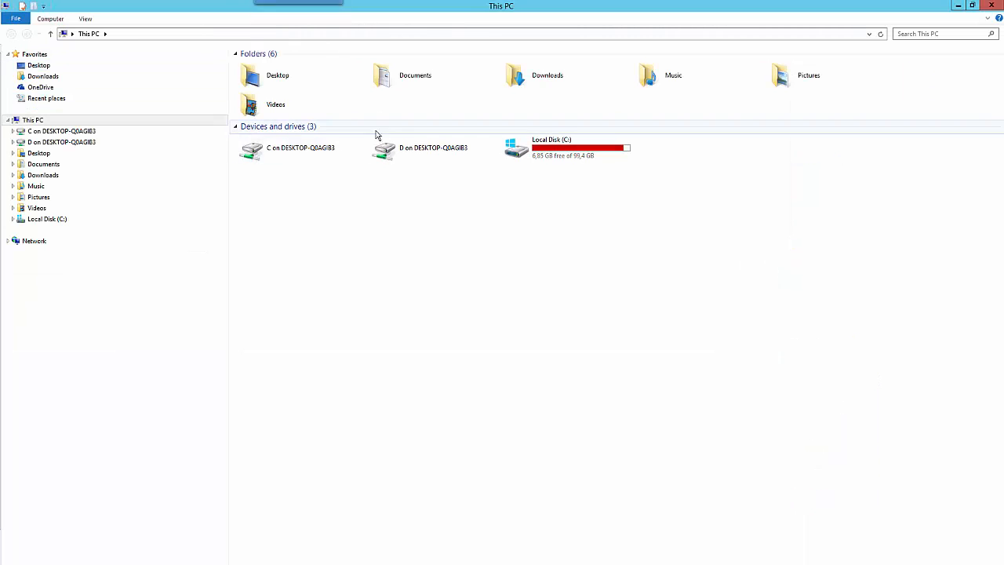
- Navigate to C:\Azure\Azure 821 - Bas\resources\8.1.3\cargopayloads
{"action": "double_click", "coordinate": [553, 157]}
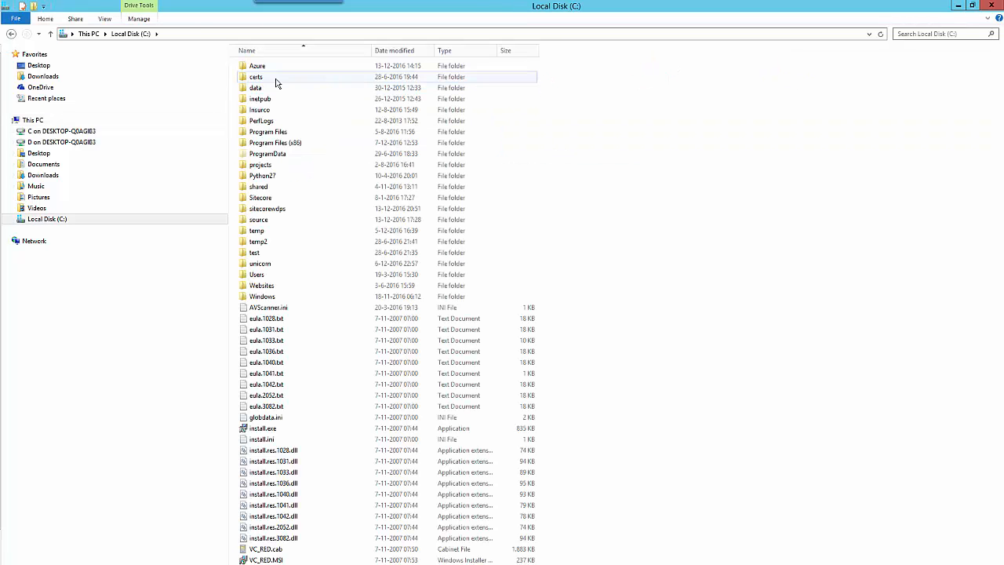
{"action": "double_click", "coordinate": [274, 67]}
{"action": "left_click", "coordinate": [284, 80]}
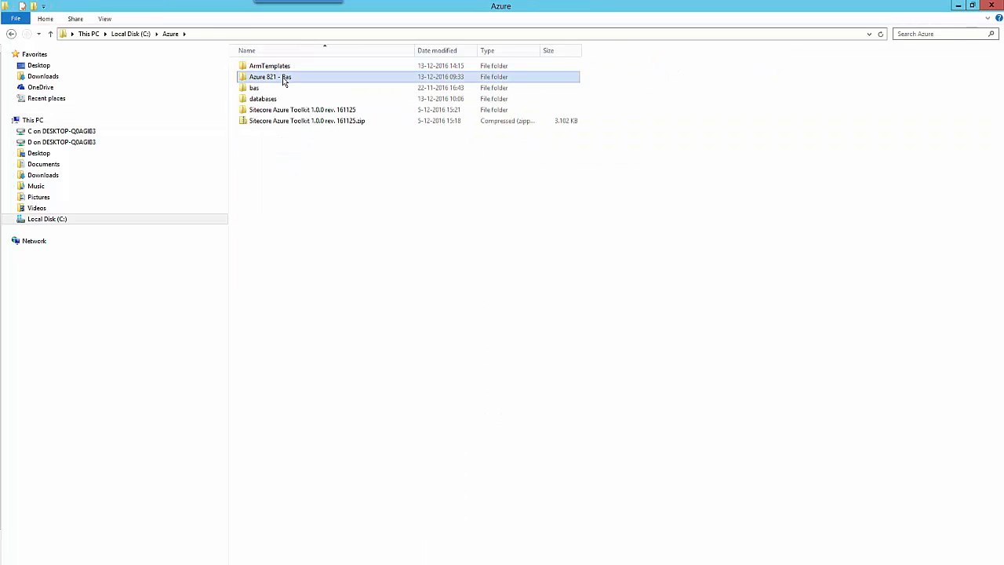
{"action": "double_click", "coordinate": [284, 80]}
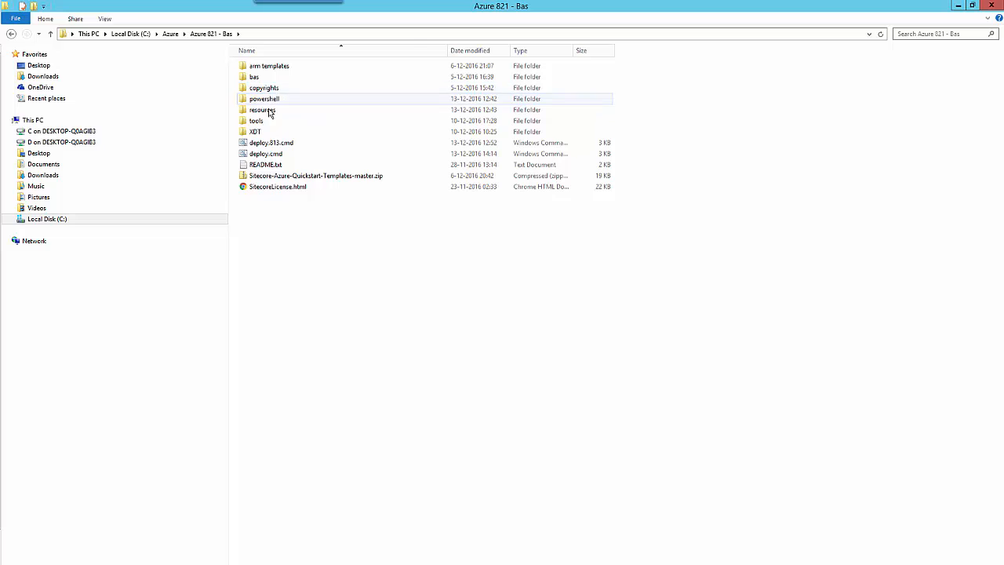
{"action": "double_click", "coordinate": [267, 110]}
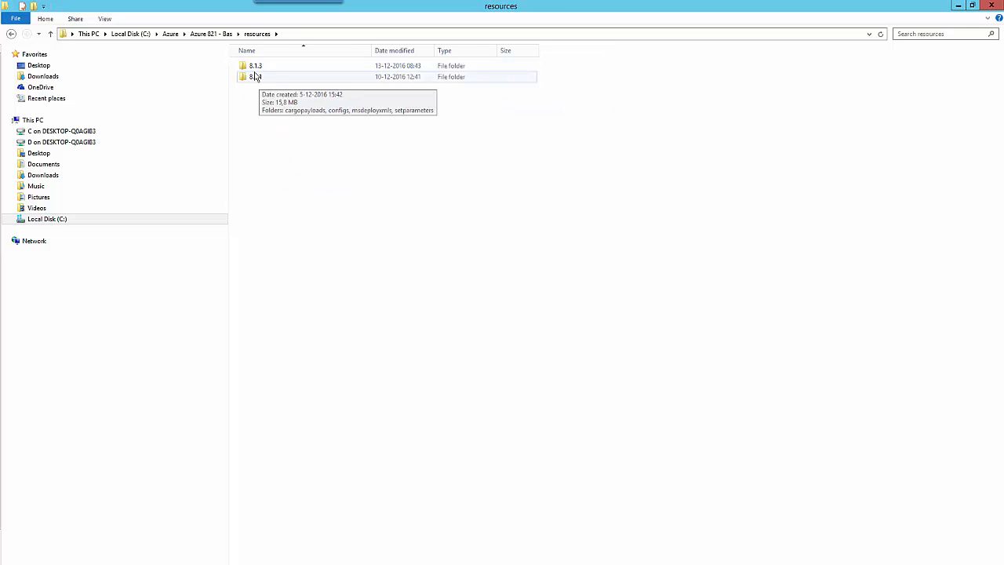
{"action": "double_click", "coordinate": [270, 69]}
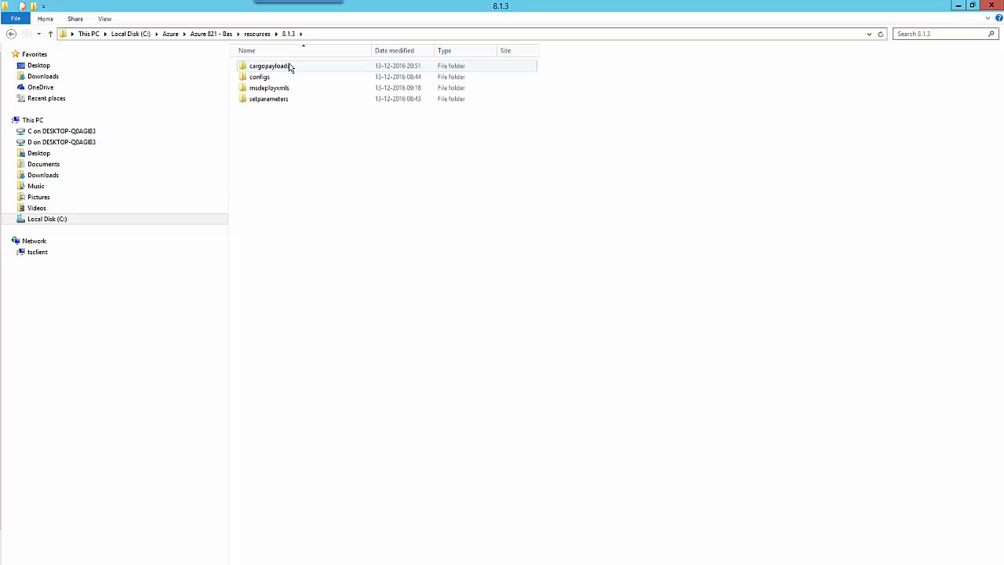
{"action": "double_click", "coordinate": [290, 66]}
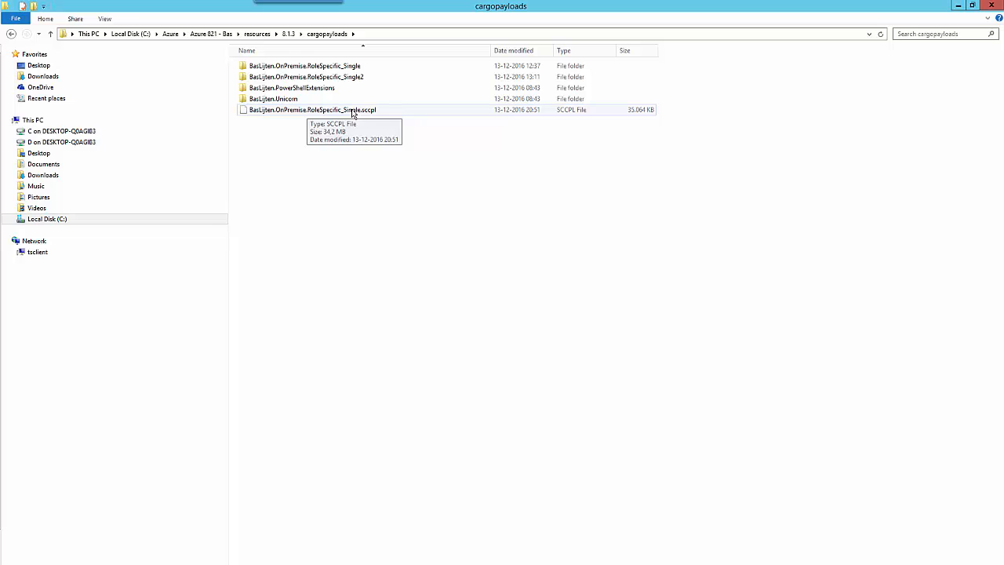
- Extract BasLijten.OnPremise.RoleSpecific_Single.sccpl with 7-Zip's Bestanden uitpakken, keeping the RoleSpecific_Single2 folder
{"action": "right_click", "coordinate": [320, 115]}
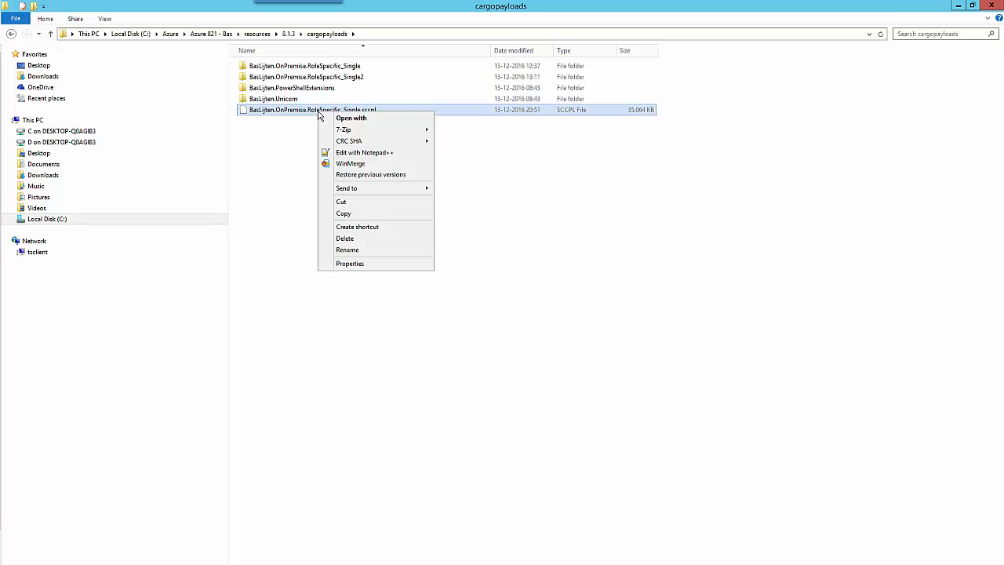
{"action": "left_click", "coordinate": [338, 78]}
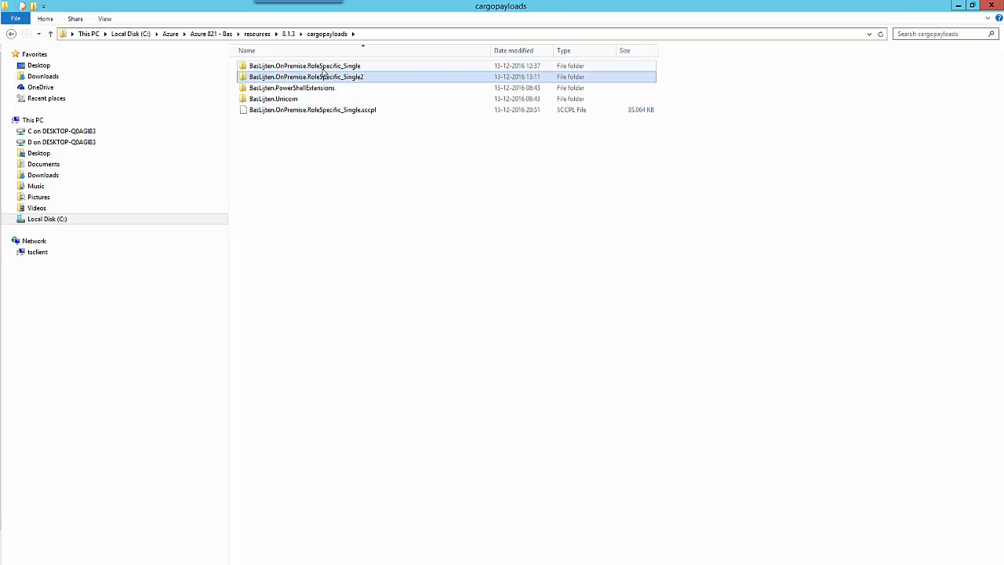
{"action": "key", "text": "shift+Delete"}
{"action": "key", "text": "Escape"}
{"action": "left_click", "coordinate": [313, 115]}
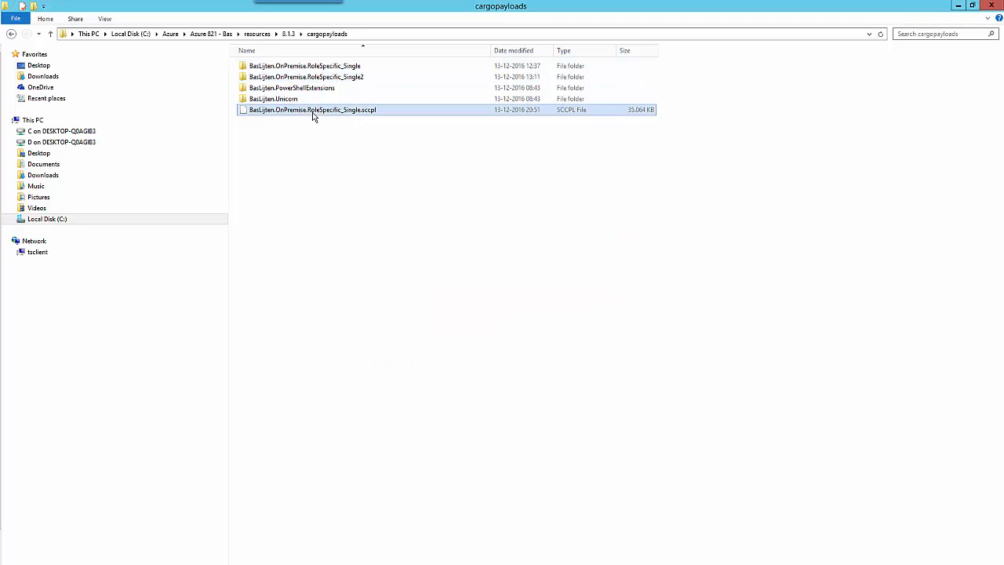
{"action": "right_click", "coordinate": [313, 115]}
{"action": "mouse_move", "coordinate": [341, 129]}
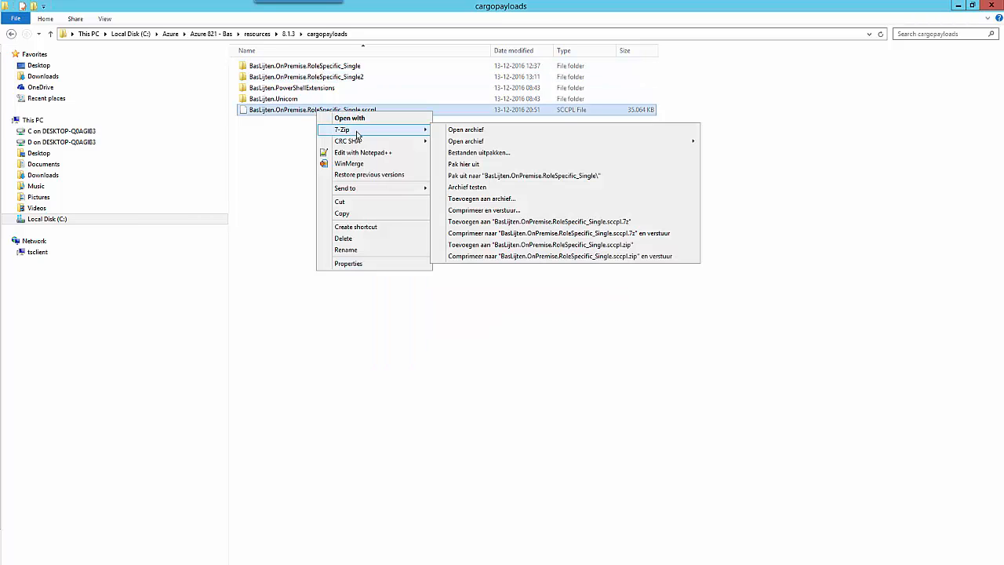
{"action": "left_click", "coordinate": [489, 157]}
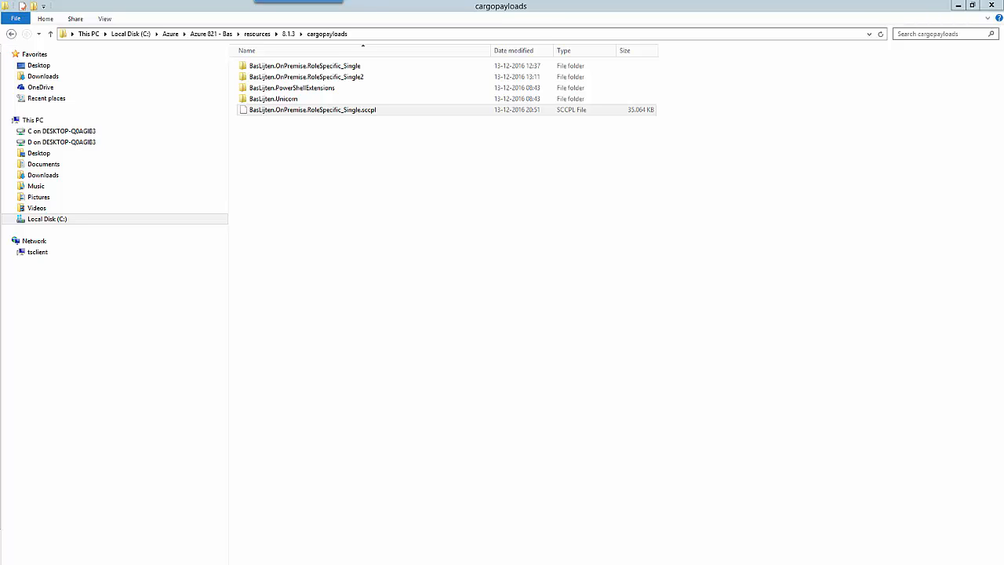
{"action": "double_click", "coordinate": [267, 111]}
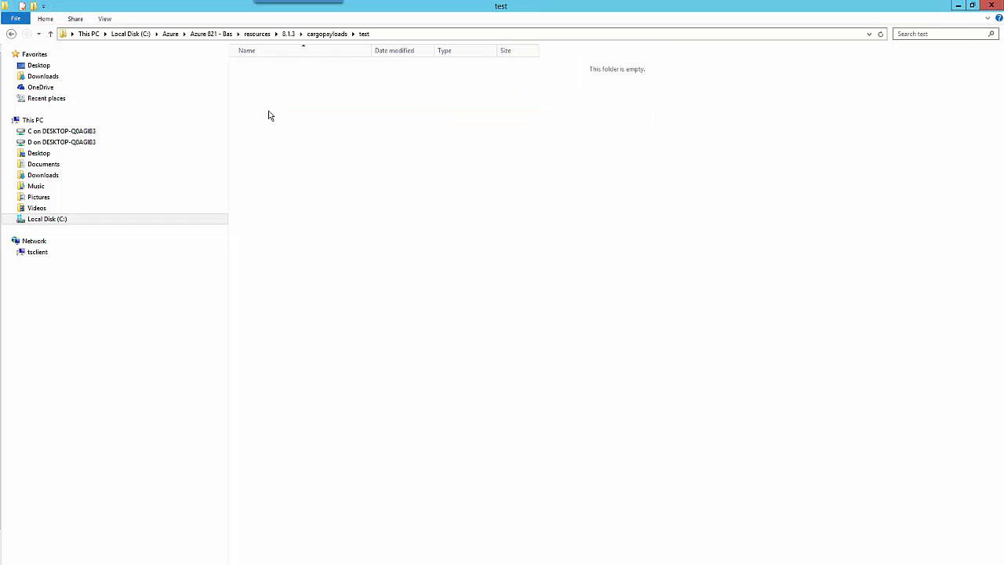
{"action": "double_click", "coordinate": [267, 69]}
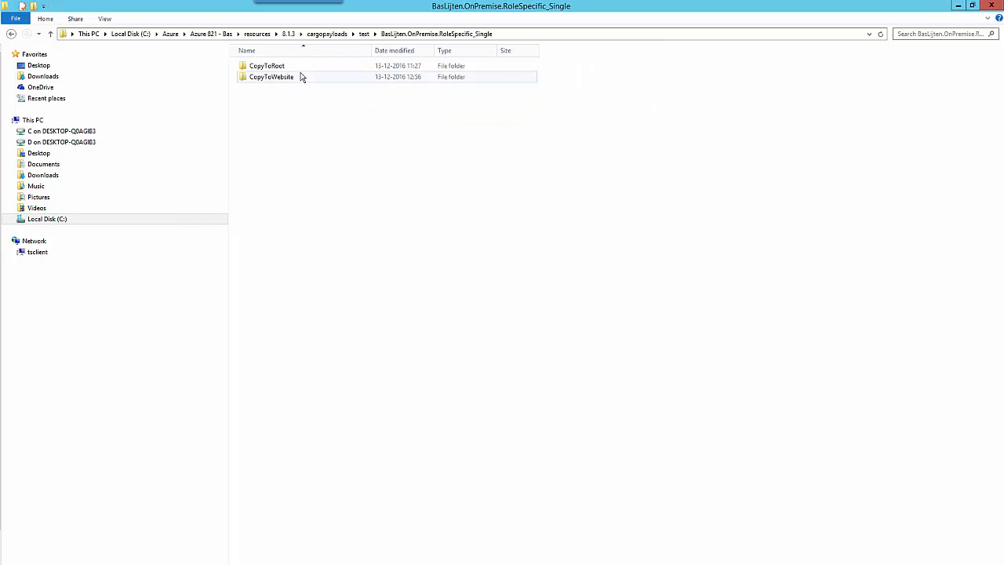
{"action": "double_click", "coordinate": [288, 68]}
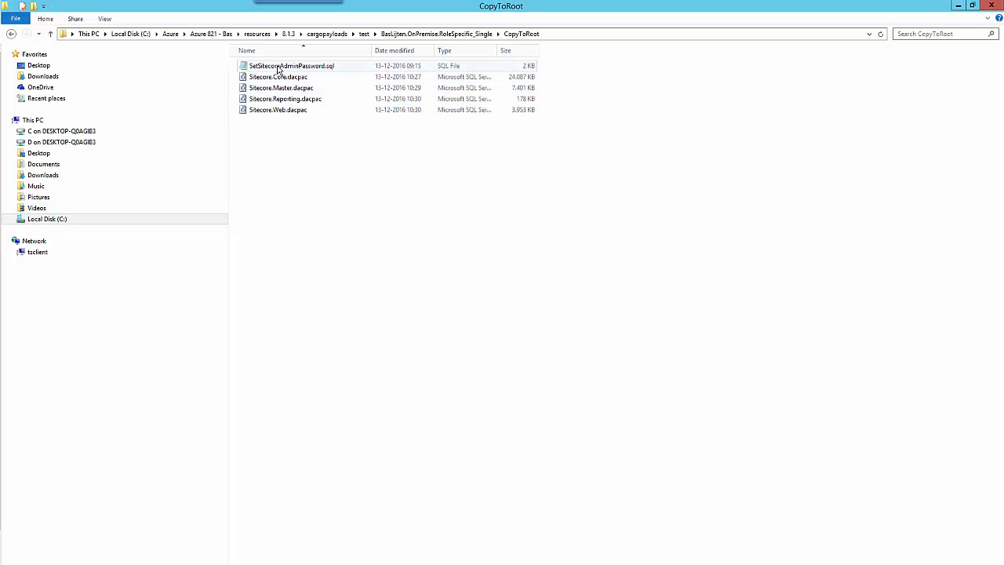
{"action": "key", "text": "alt+Left"}
{"action": "double_click", "coordinate": [289, 77]}
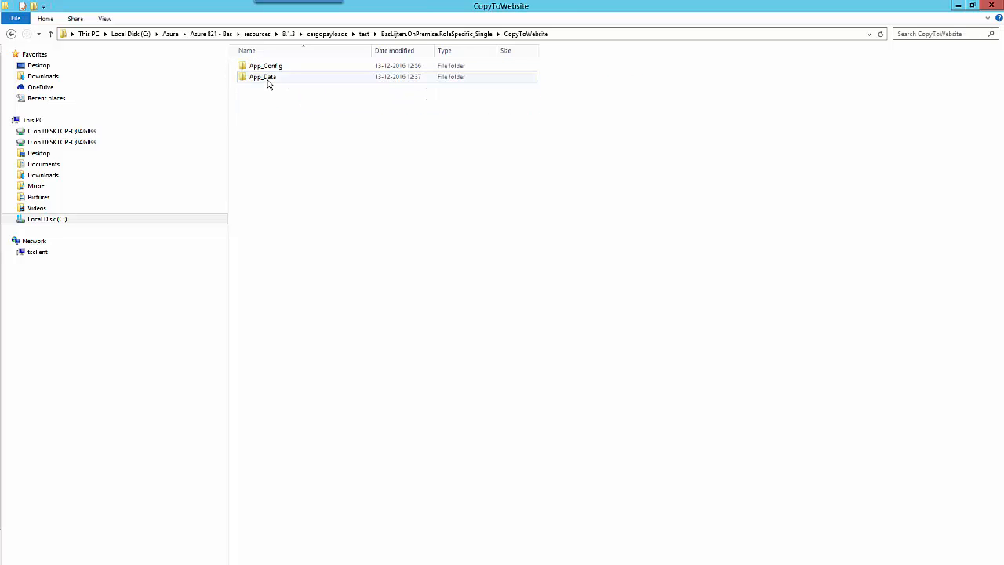
{"action": "left_click", "coordinate": [275, 69]}
{"action": "double_click", "coordinate": [276, 69]}
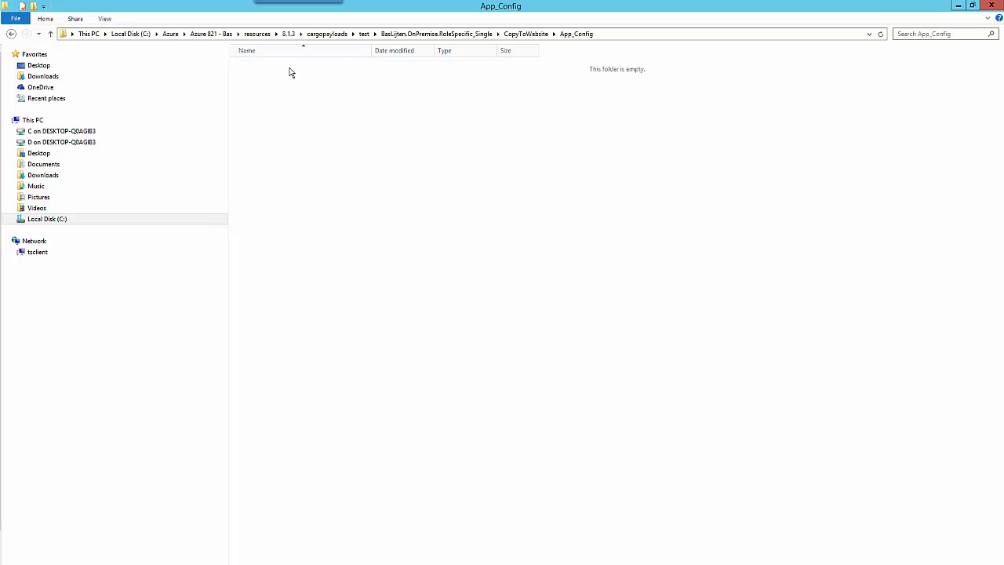
{"action": "left_click", "coordinate": [259, 69]}
{"action": "double_click", "coordinate": [259, 69]}
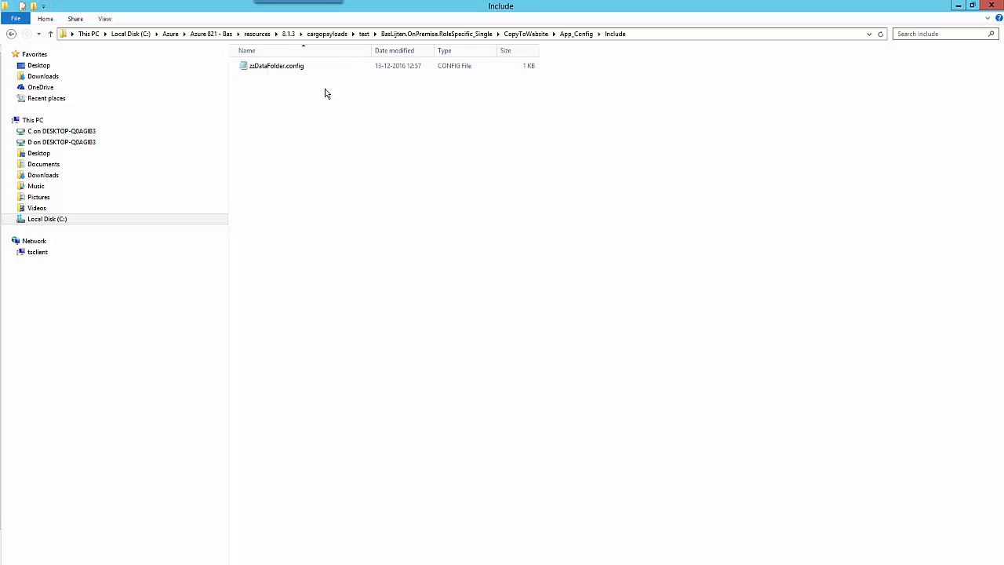
{"action": "left_click", "coordinate": [398, 34]}
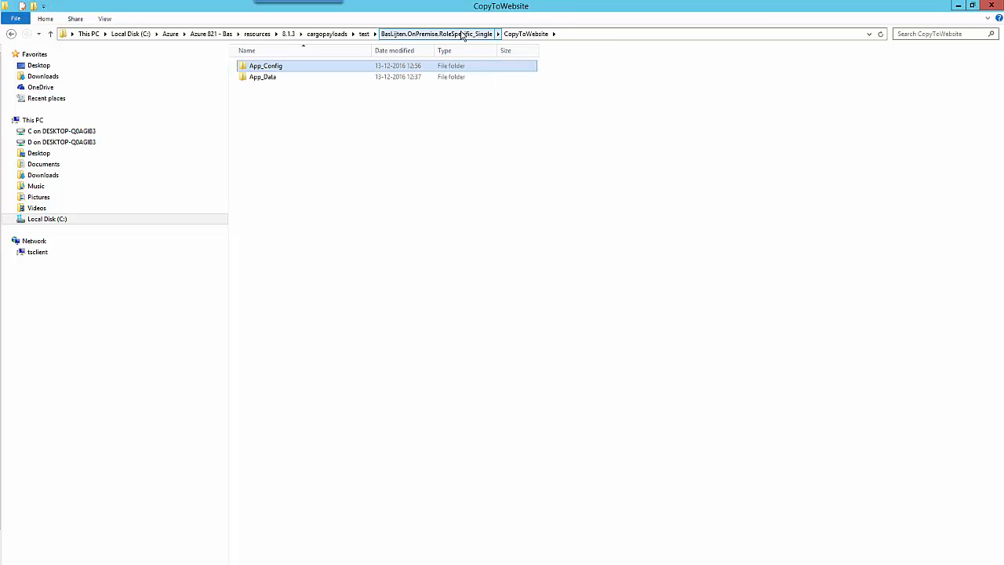
{"action": "left_click", "coordinate": [339, 34]}
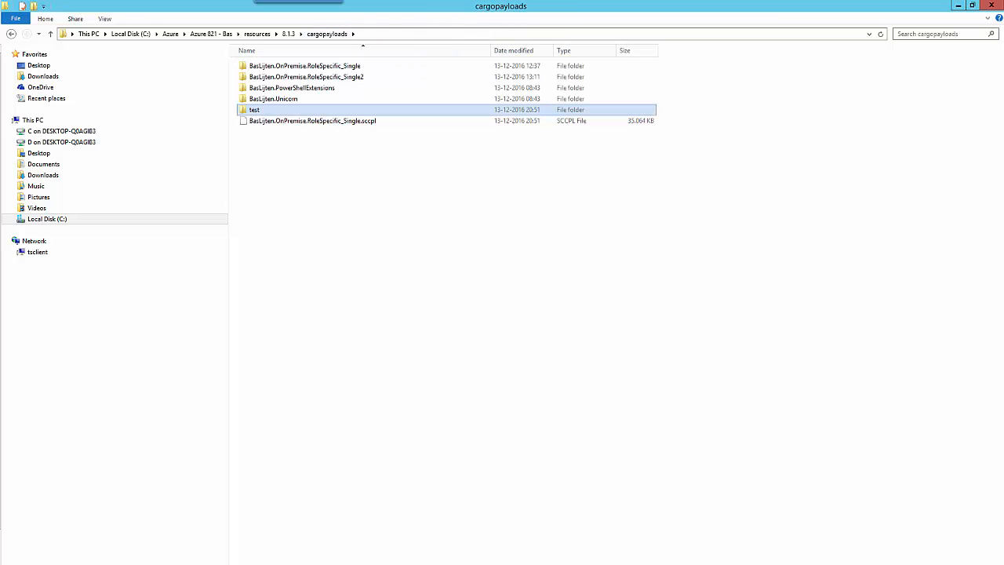
- Scroll through the PowerShell packaging log to confirm Packaging Successful, then return to File Explorer
{"action": "key", "text": "alt+Tab"}
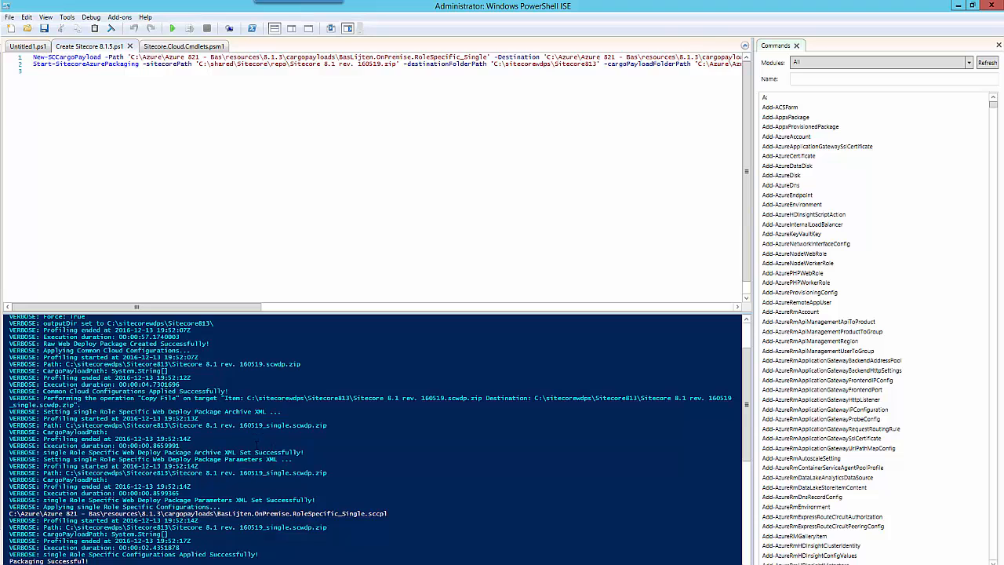
{"action": "scroll", "coordinate": [375, 439], "scroll_direction": "up", "scroll_amount": 3}
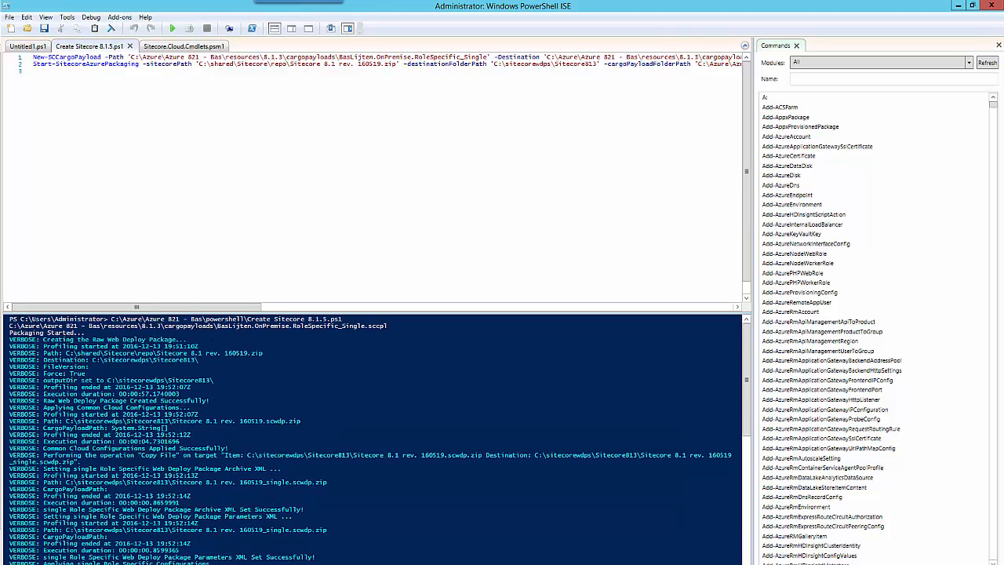
{"action": "scroll", "coordinate": [375, 439], "scroll_direction": "down", "scroll_amount": 2}
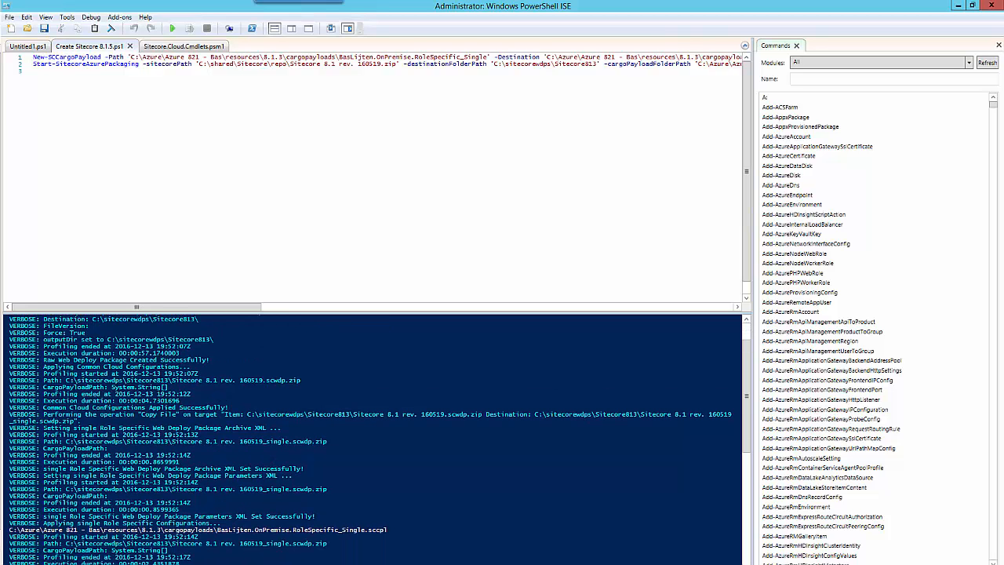
{"action": "key", "text": "alt+Tab"}
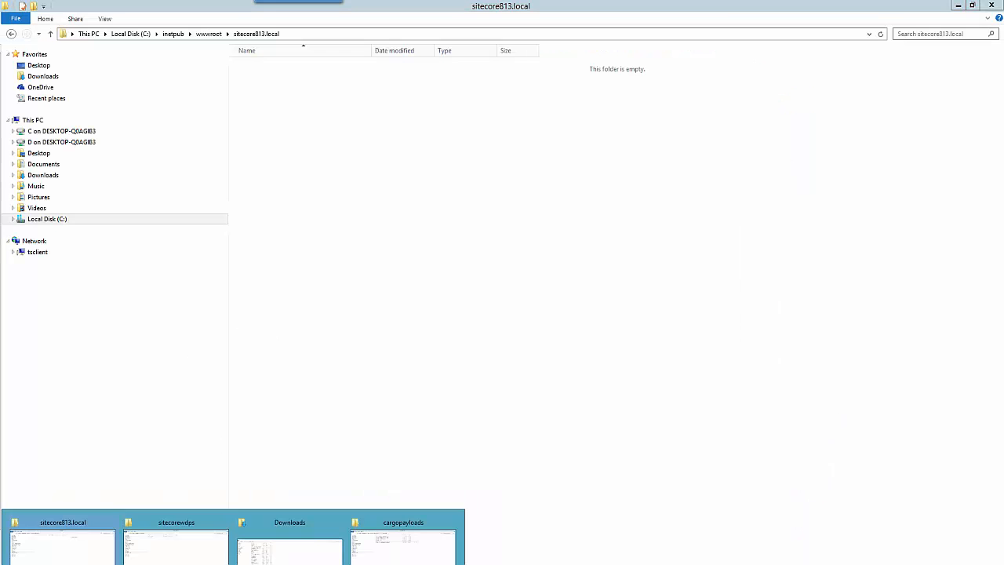
- Open C:\sitecorewdps\Sitecore813 and select each of the two generated scwdp zip packages
{"action": "left_click", "coordinate": [167, 552]}
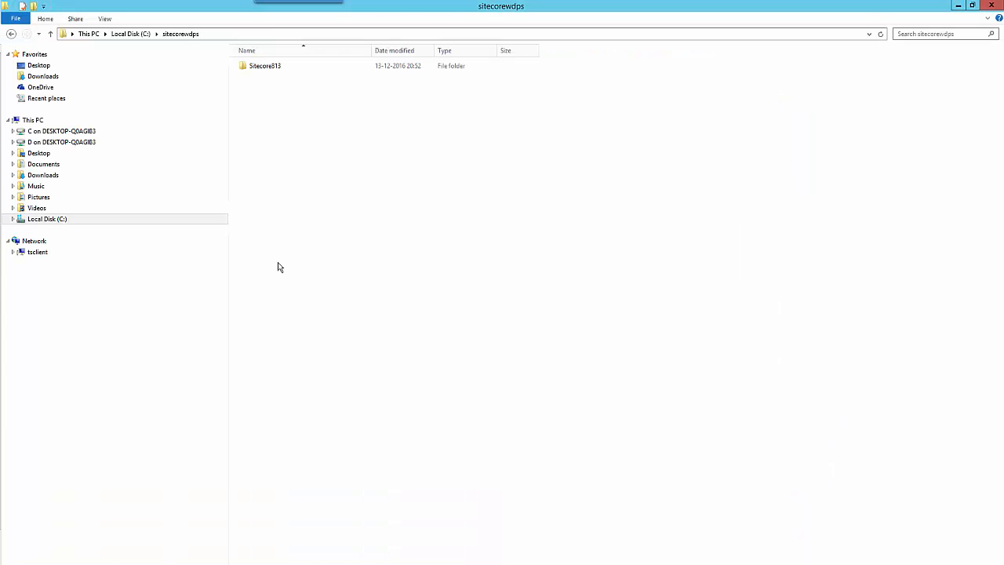
{"action": "double_click", "coordinate": [274, 69]}
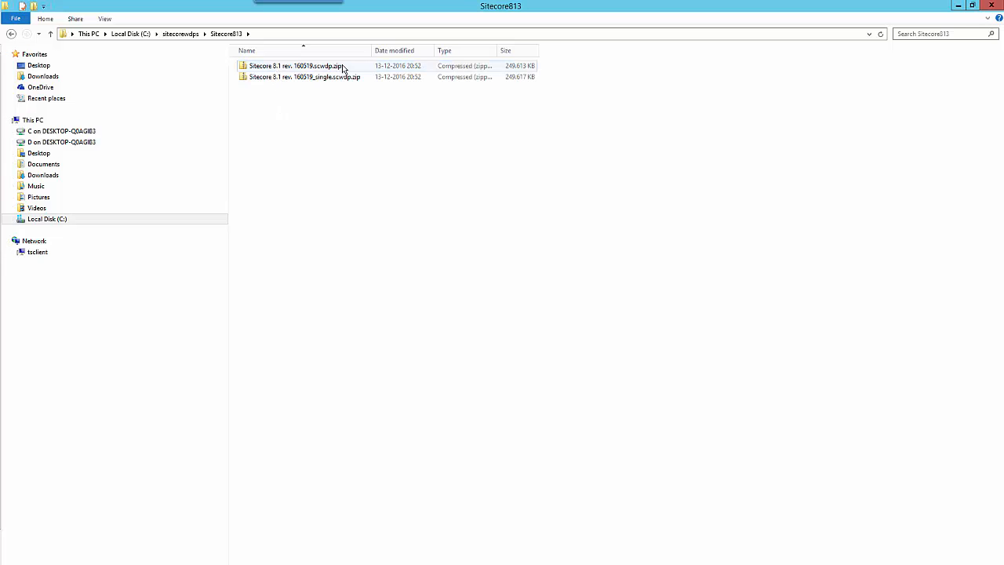
{"action": "left_click", "coordinate": [305, 67]}
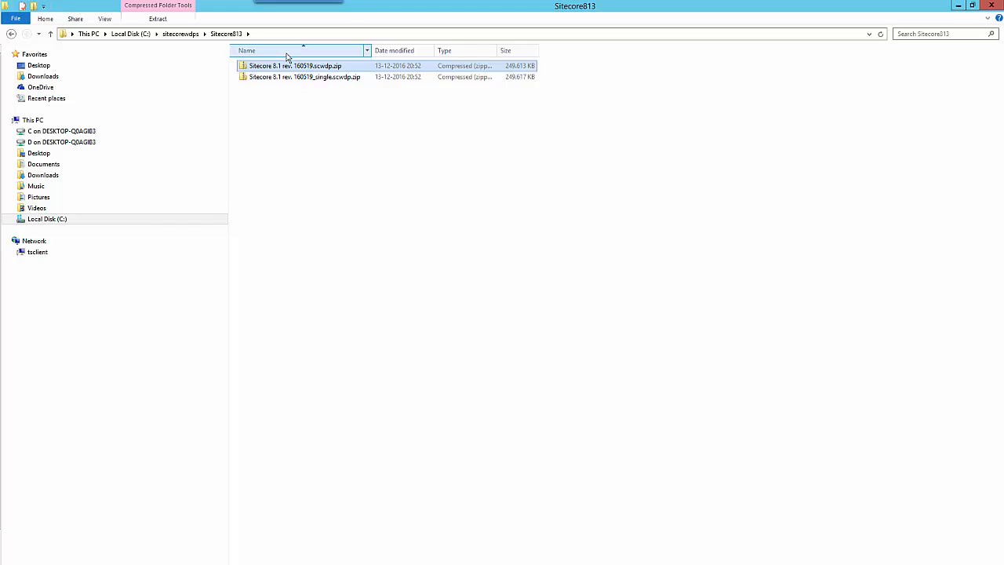
{"action": "left_click", "coordinate": [340, 79]}
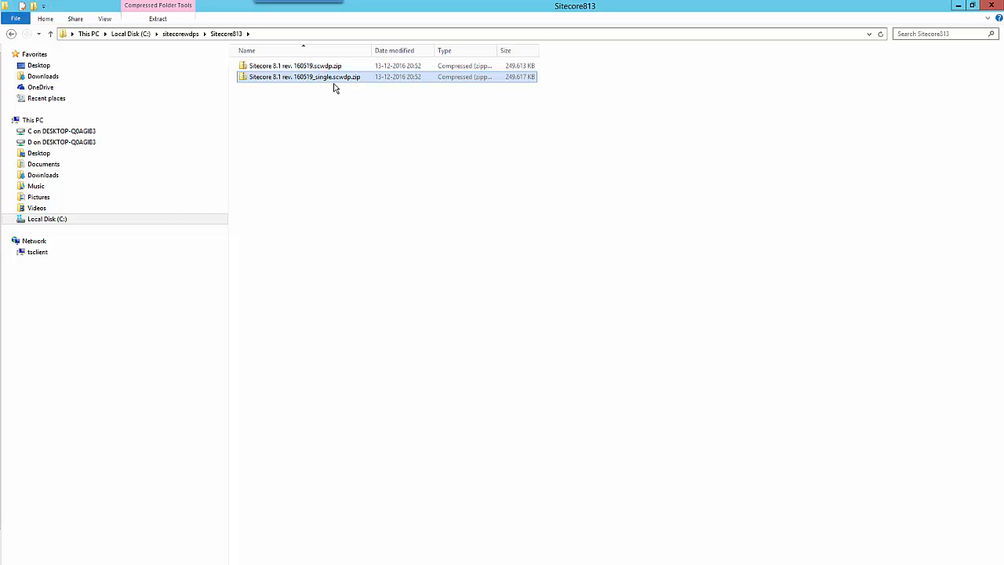
- Open the _single.scwdp.zip, look over its SQL, dacpac and parameters.xml files, and enter Content
{"action": "double_click", "coordinate": [331, 79]}
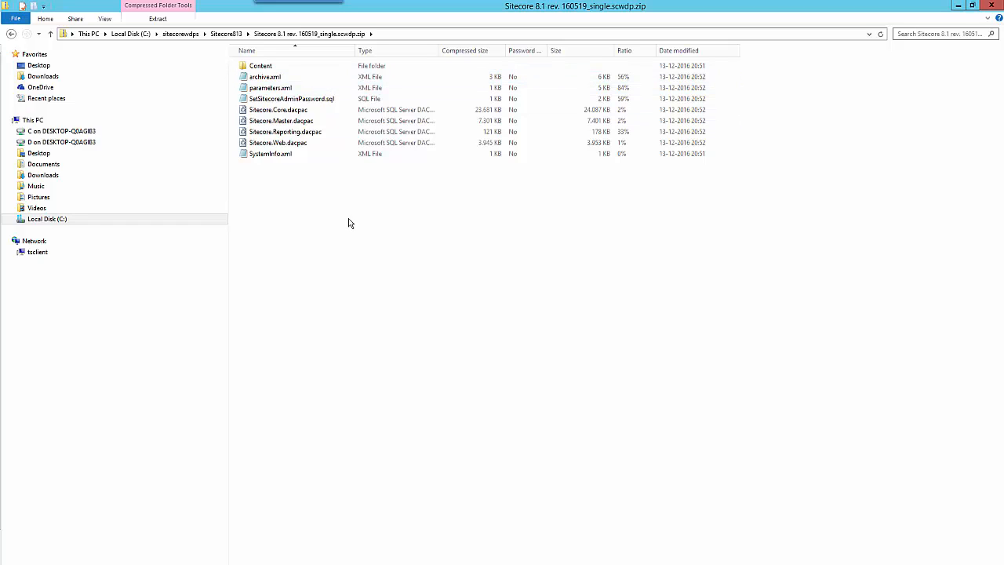
{"action": "left_click_drag", "start_coordinate": [351, 219], "coordinate": [247, 101]}
{"action": "left_click", "coordinate": [273, 88]}
{"action": "left_click", "coordinate": [274, 78]}
{"action": "double_click", "coordinate": [259, 67]}
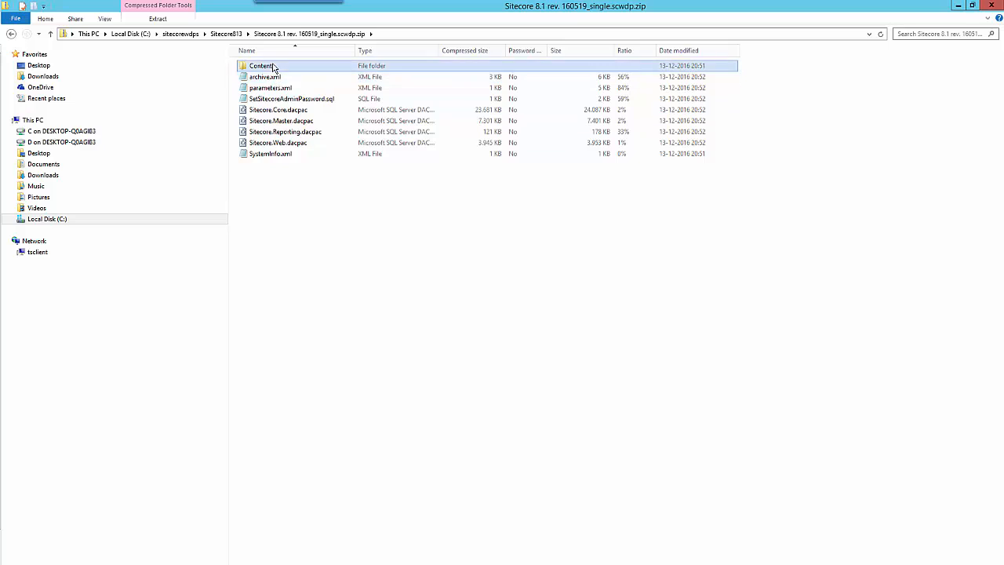
- Browse Website > App_Data to license.xml, then go back up to the Content folder
{"action": "double_click", "coordinate": [304, 69]}
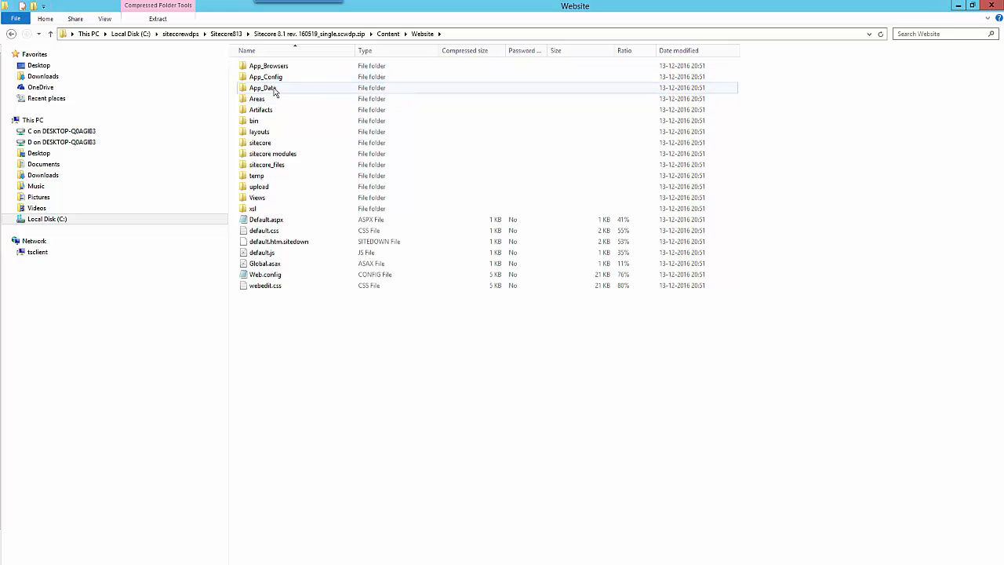
{"action": "double_click", "coordinate": [271, 88]}
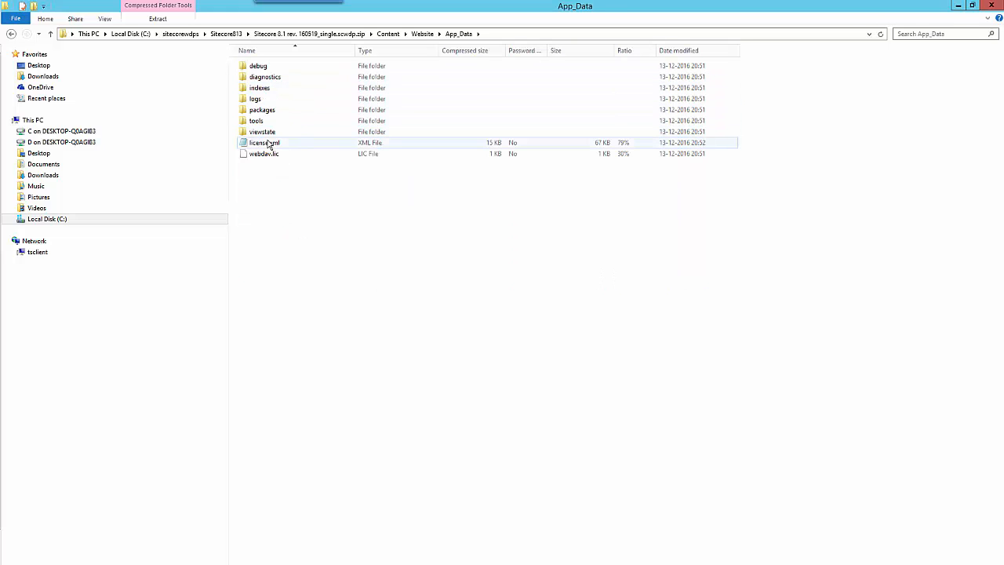
{"action": "left_click", "coordinate": [269, 145]}
{"action": "key", "text": "BackSpace"}
{"action": "key", "text": "BackSpace"}
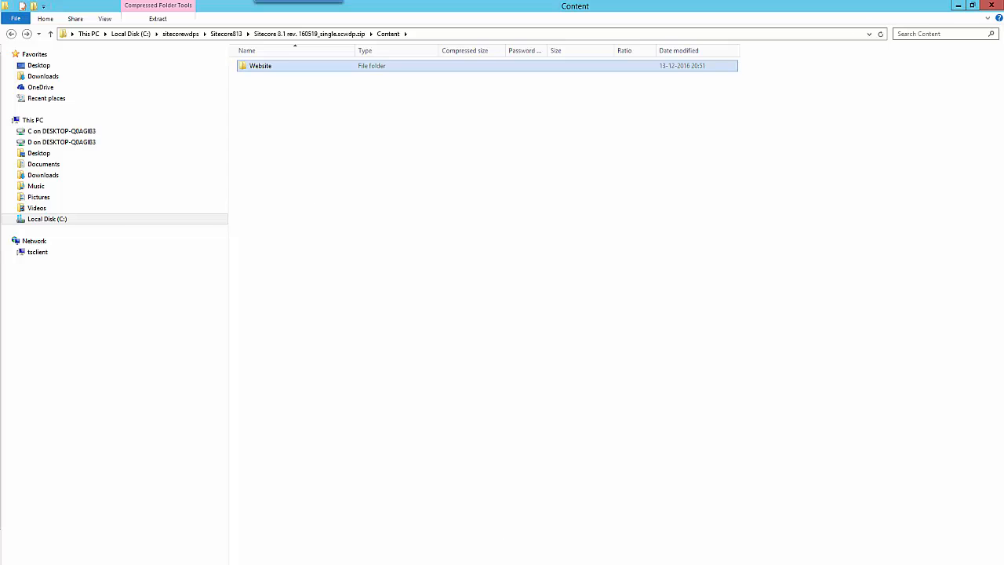
{"action": "key", "text": "alt+Tab"}
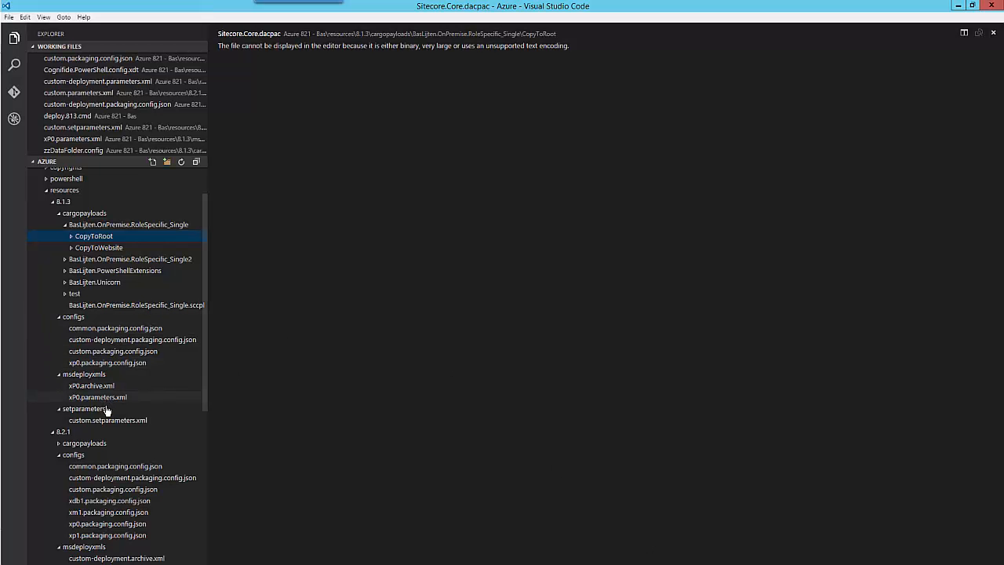
- Compare xP0.parameters.xml with custom.setparameters.xml in the VS Code editor
{"action": "left_click", "coordinate": [103, 420]}
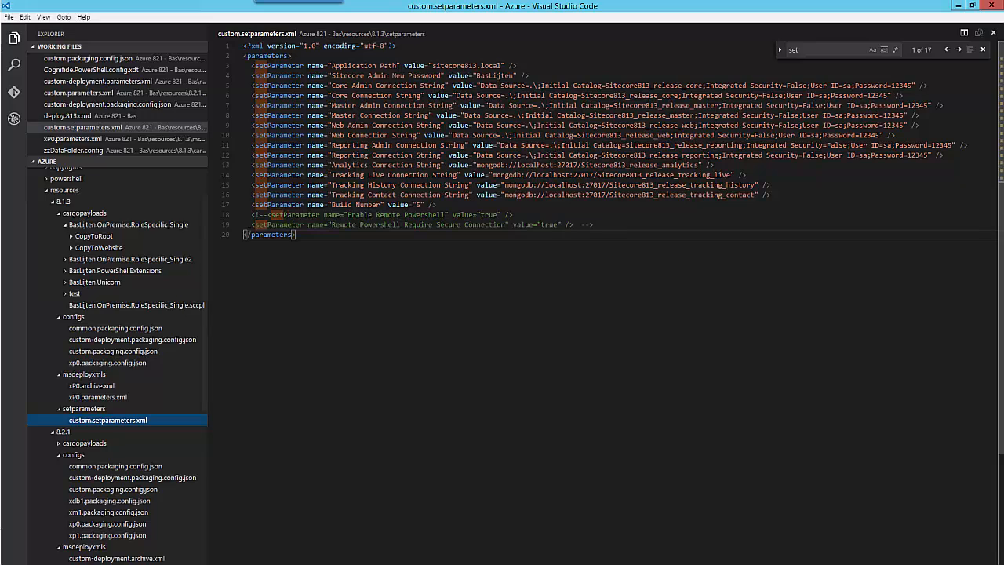
{"action": "left_click", "coordinate": [157, 397]}
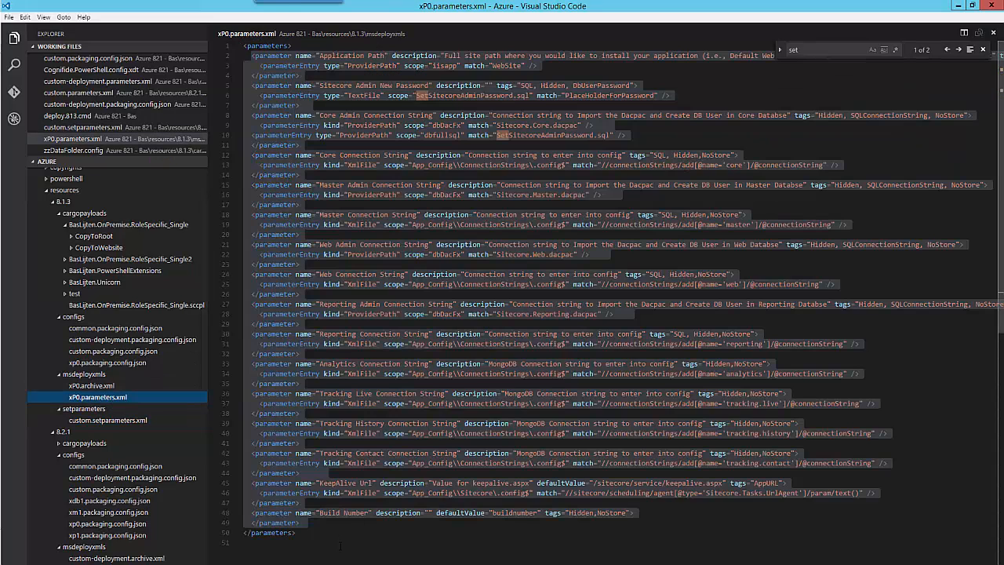
{"action": "left_click_drag", "start_coordinate": [245, 543], "coordinate": [235, 49]}
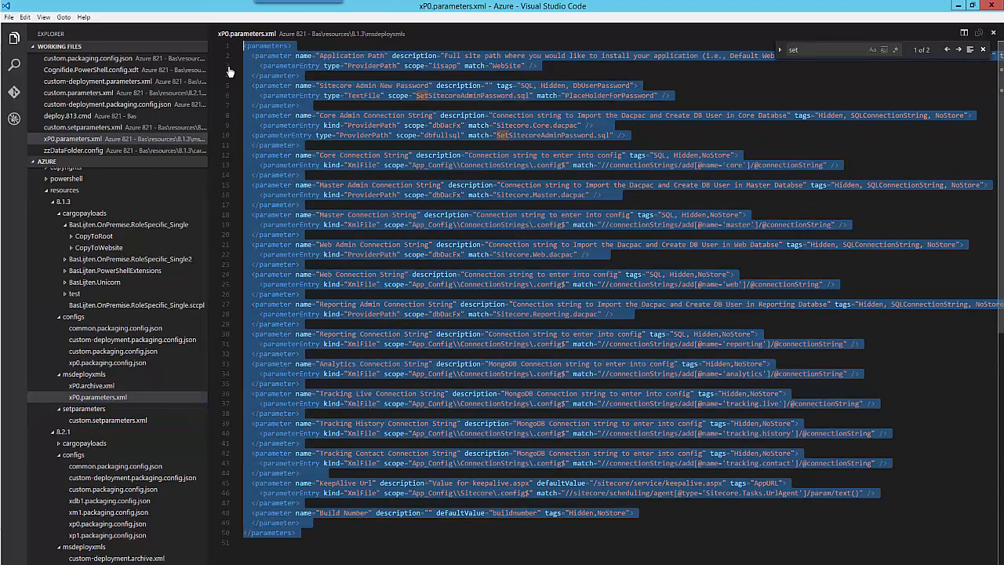
{"action": "left_click", "coordinate": [117, 422]}
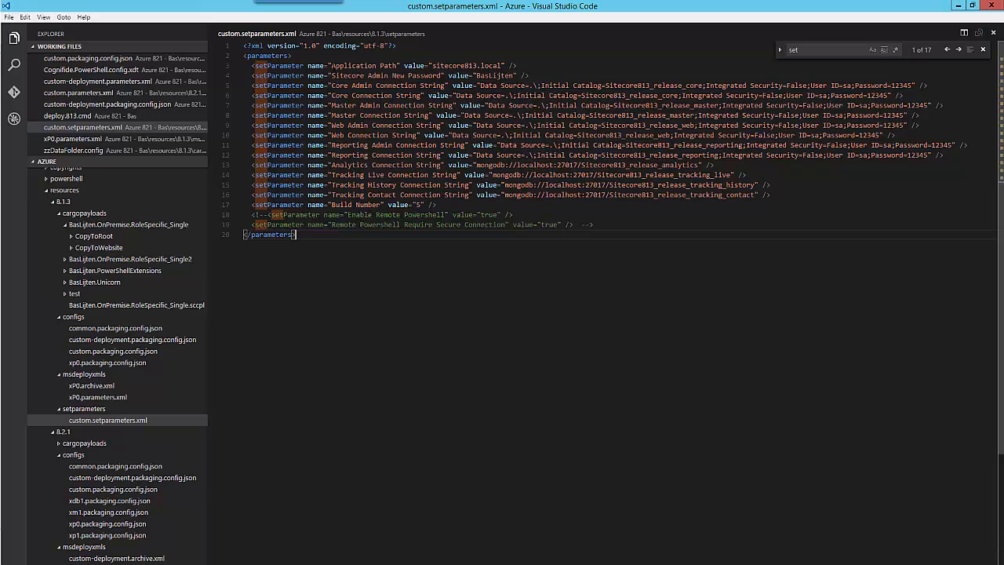
- Check custom.setparameters.xml values: Application Path sitecore813.local, admin password, and Sitecore813_release connection strings
{"action": "double_click", "coordinate": [353, 66]}
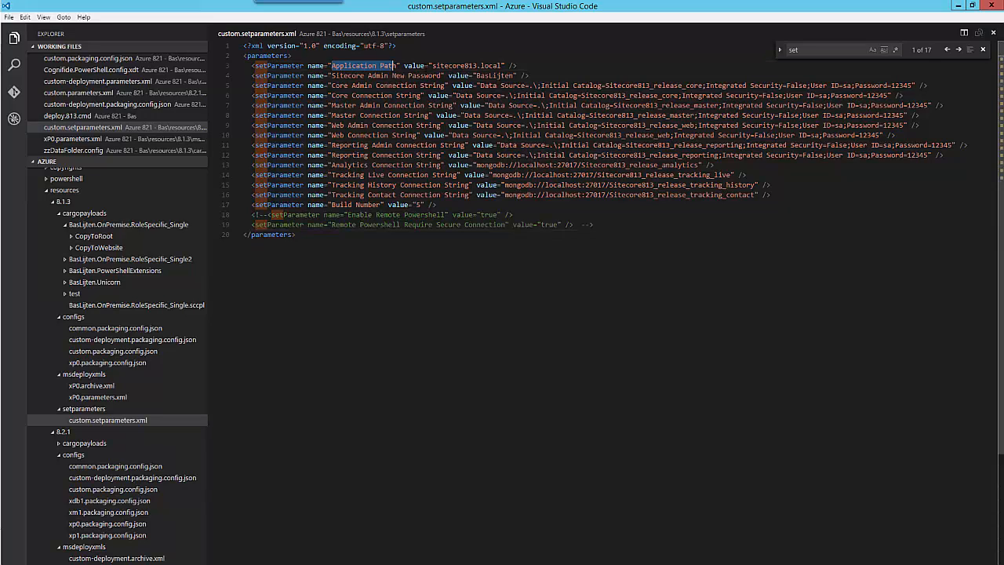
{"action": "left_click_drag", "start_coordinate": [432, 66], "coordinate": [503, 66]}
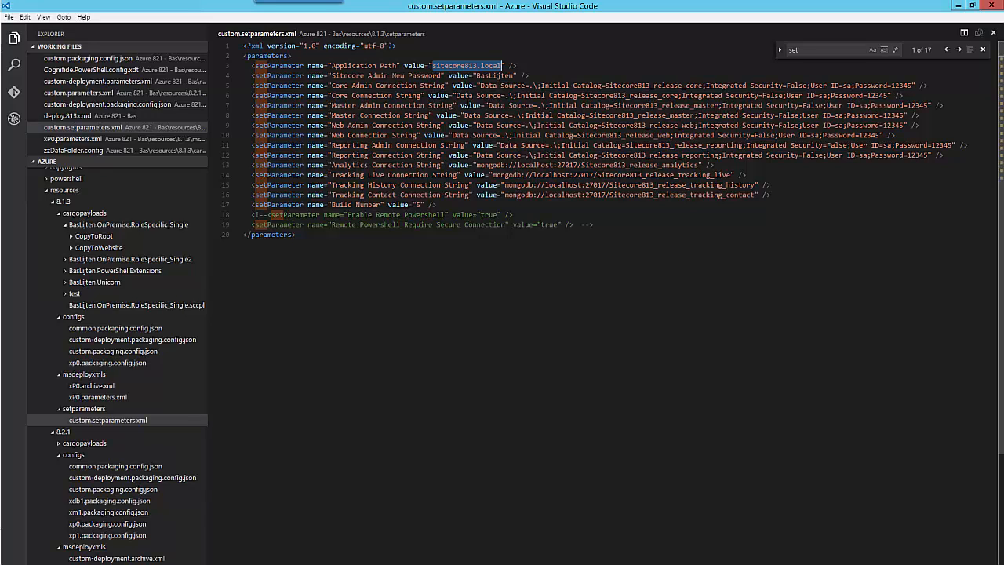
{"action": "double_click", "coordinate": [495, 75]}
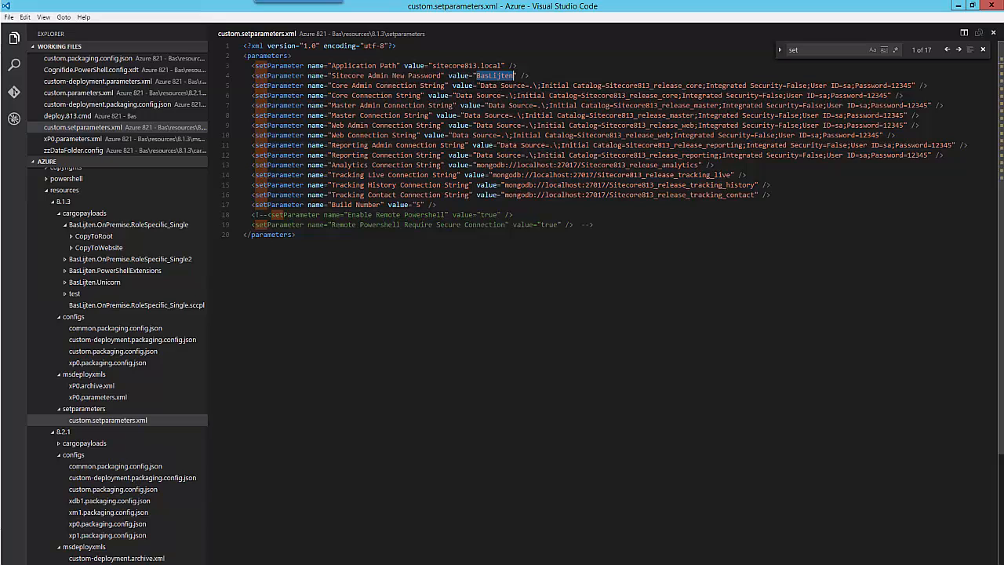
{"action": "left_click_drag", "start_coordinate": [477, 86], "coordinate": [945, 155]}
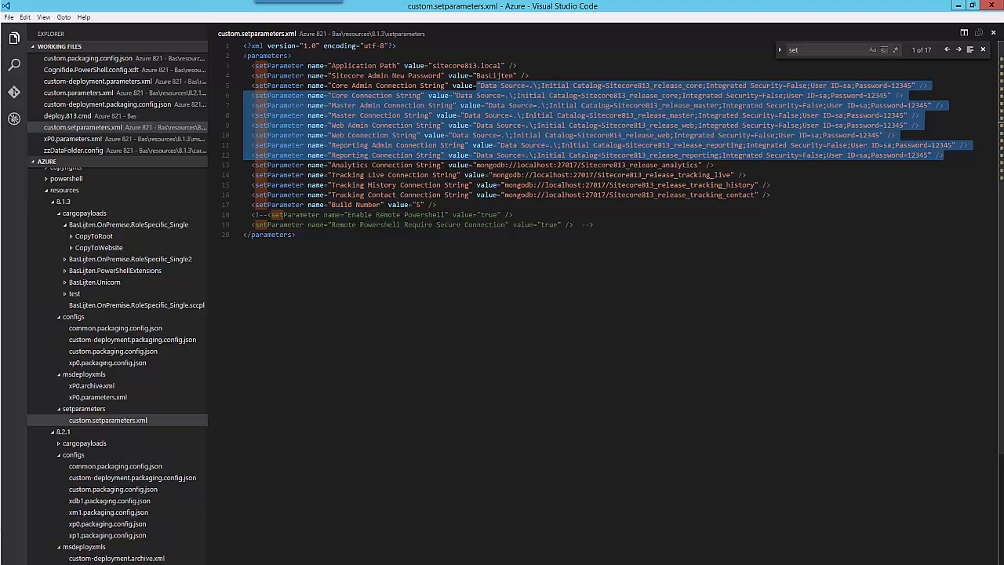
{"action": "key", "text": "alt+Tab"}
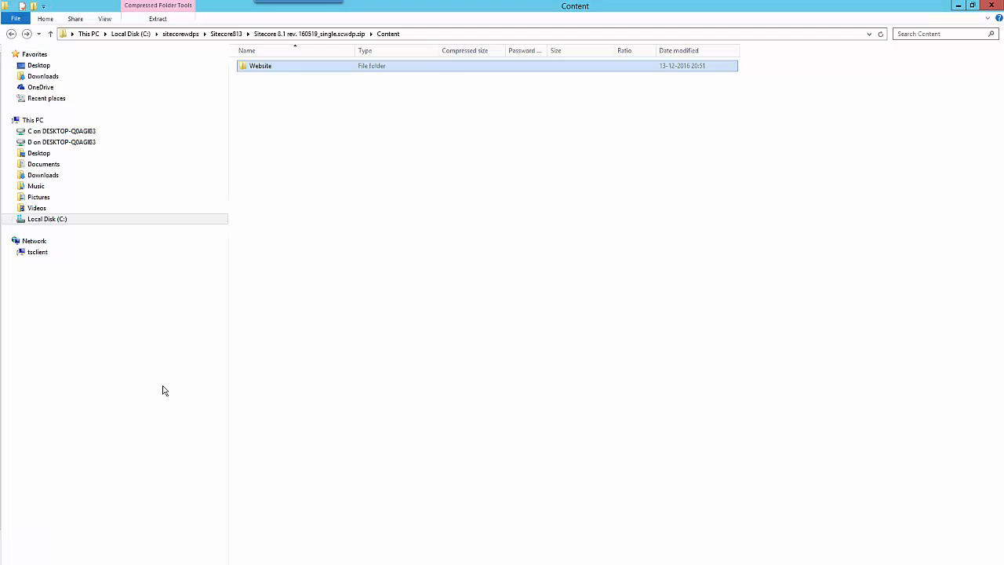
{"action": "key", "text": "alt+Tab"}
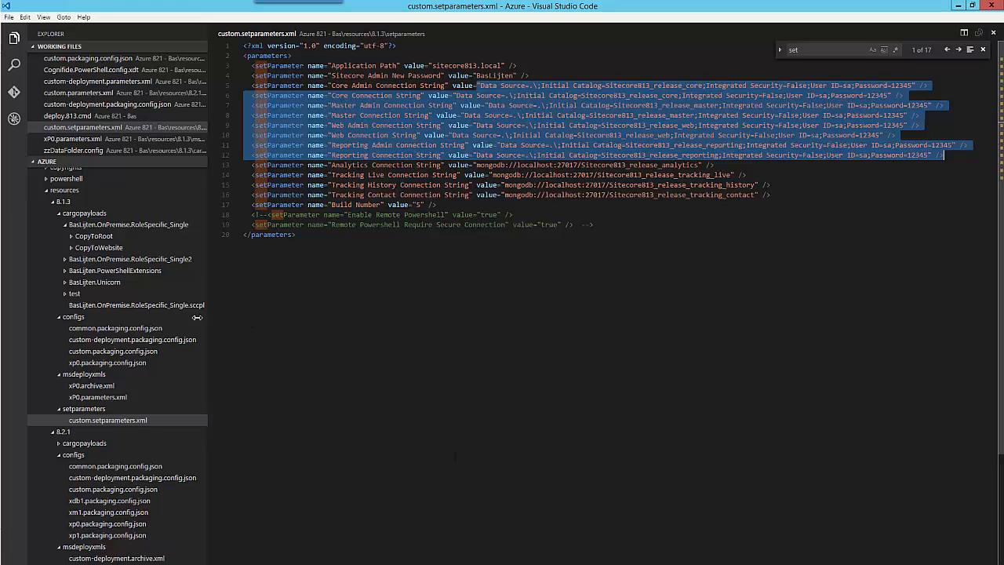
{"action": "scroll", "coordinate": [88, 443], "scroll_direction": "down", "scroll_amount": 2}
{"action": "scroll", "coordinate": [89, 444], "scroll_direction": "down", "scroll_amount": 6}
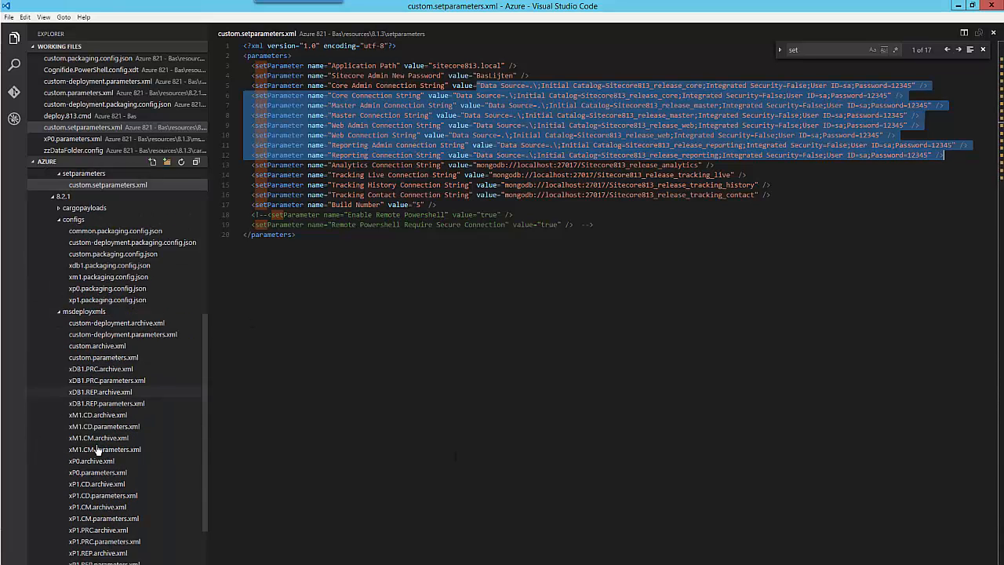
{"action": "scroll", "coordinate": [107, 535], "scroll_direction": "down", "scroll_amount": 1}
{"action": "scroll", "coordinate": [107, 534], "scroll_direction": "down", "scroll_amount": 2}
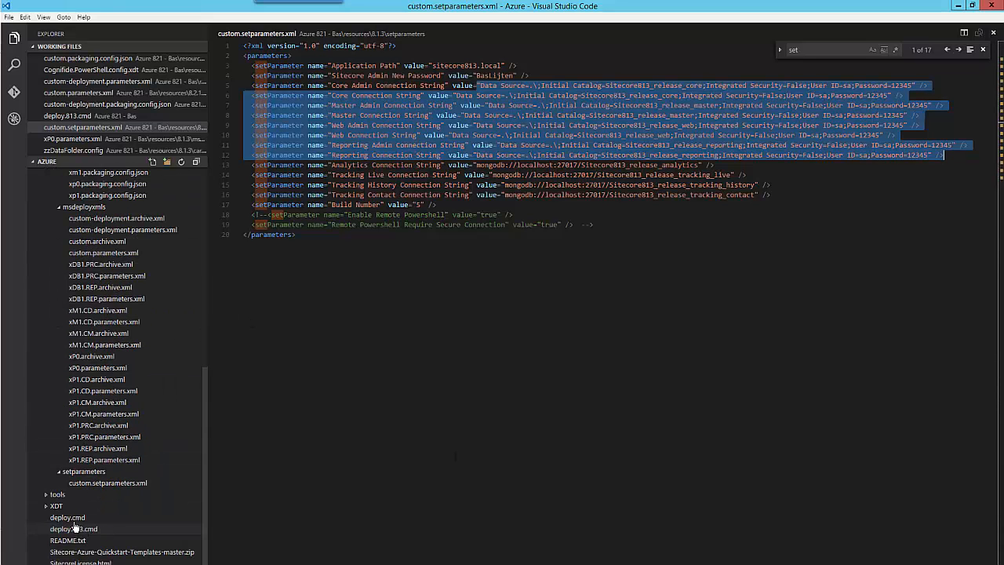
- Open deploy.813.cmd and review its header lines and the custom.SetParameters.xml reference on line 34
{"action": "left_click", "coordinate": [75, 529]}
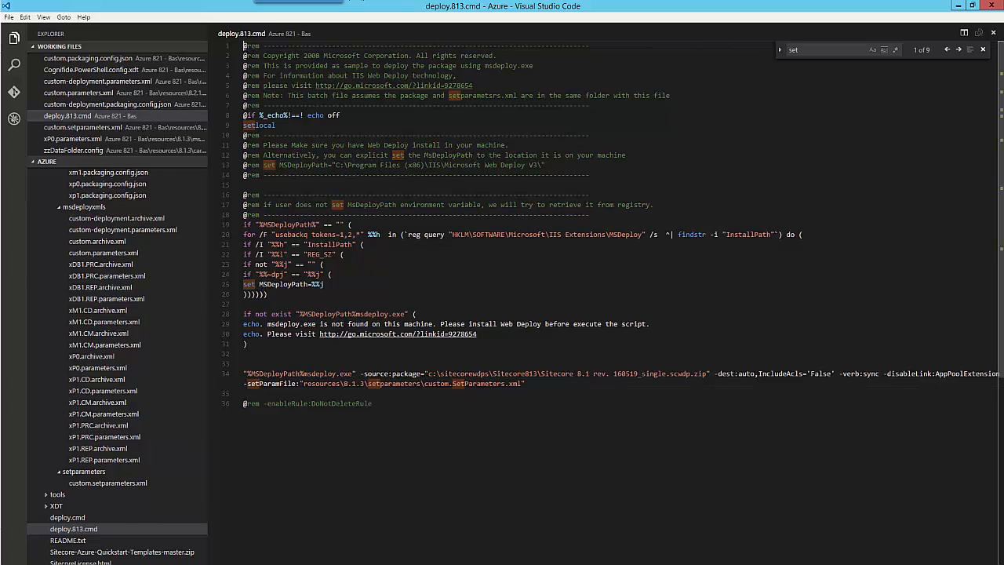
{"action": "left_click_drag", "start_coordinate": [243, 45], "coordinate": [288, 352]}
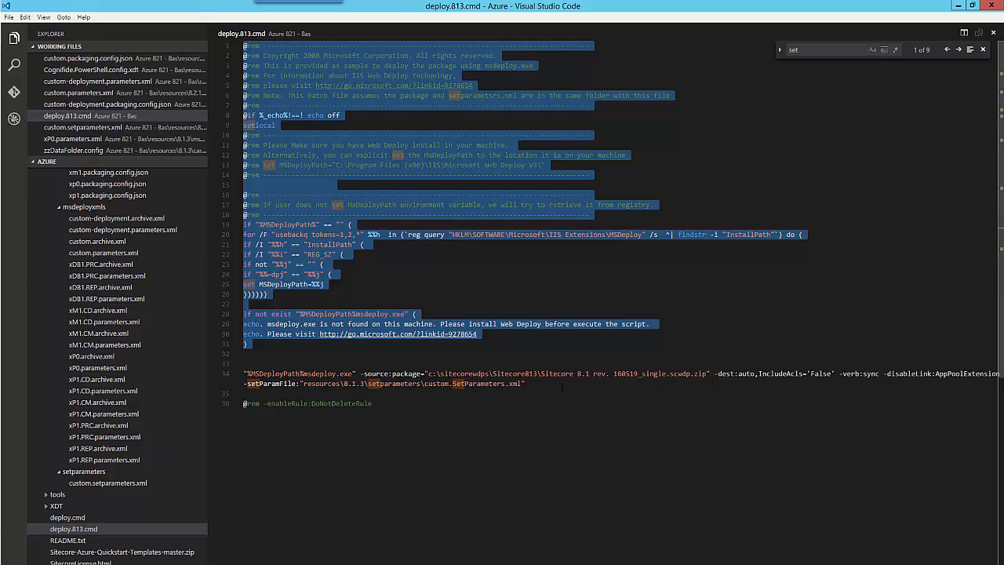
{"action": "left_click_drag", "start_coordinate": [532, 384], "coordinate": [425, 384]}
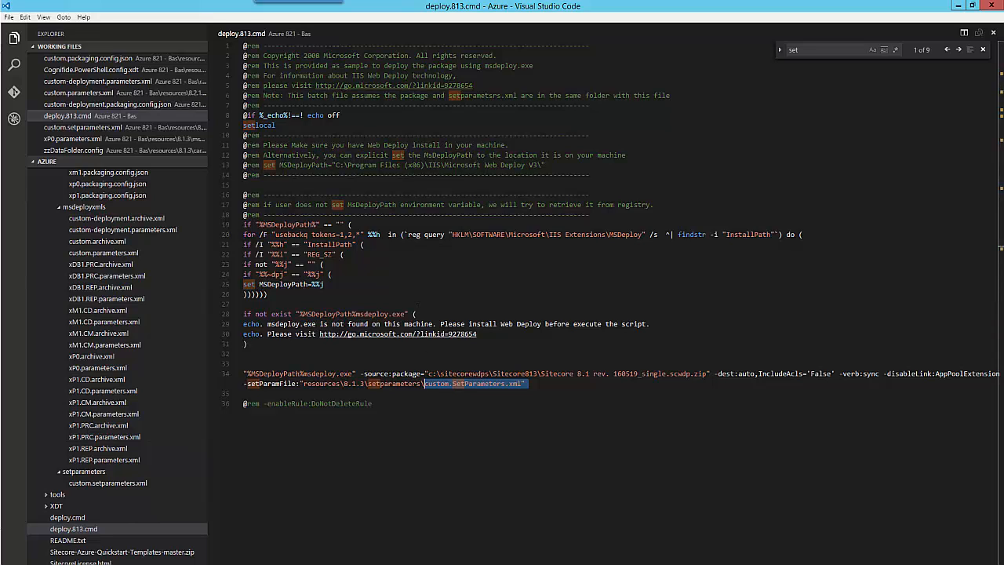
{"action": "key", "text": "alt+Tab"}
- Launch the Developer Command Prompt as administrator and cd into the C:\Azure project folder
{"action": "right_click", "coordinate": [625, 564], "text": "shift"}
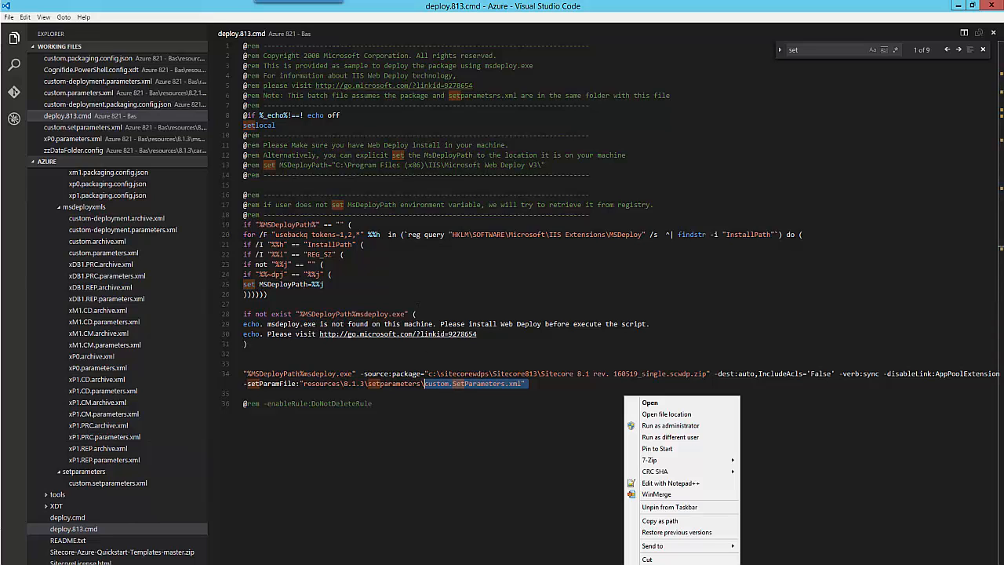
{"action": "left_click", "coordinate": [674, 431]}
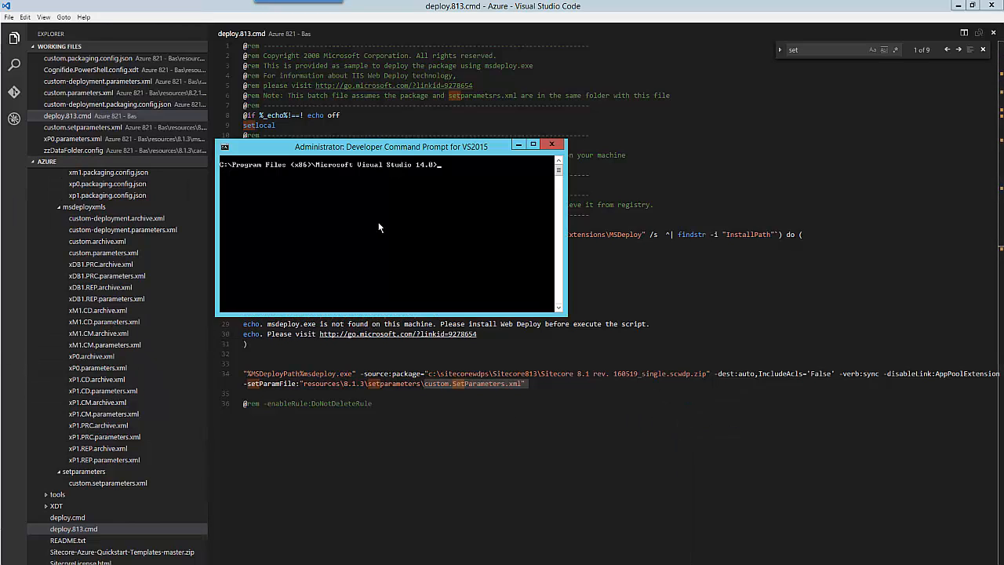
{"action": "type", "text": "cd c:\\az"}
{"action": "key", "text": "Tab"}
{"action": "type", "text": "\\"}
{"action": "key", "text": "Tab"}
- Run deploy.813.cmd, then bring the sitecore813.local folder window forward
{"action": "key", "text": "Tab"}
{"action": "key", "text": "Return"}
{"action": "type", "text": "de"}
{"action": "key", "text": "Tab"}
{"action": "key", "text": "Return"}
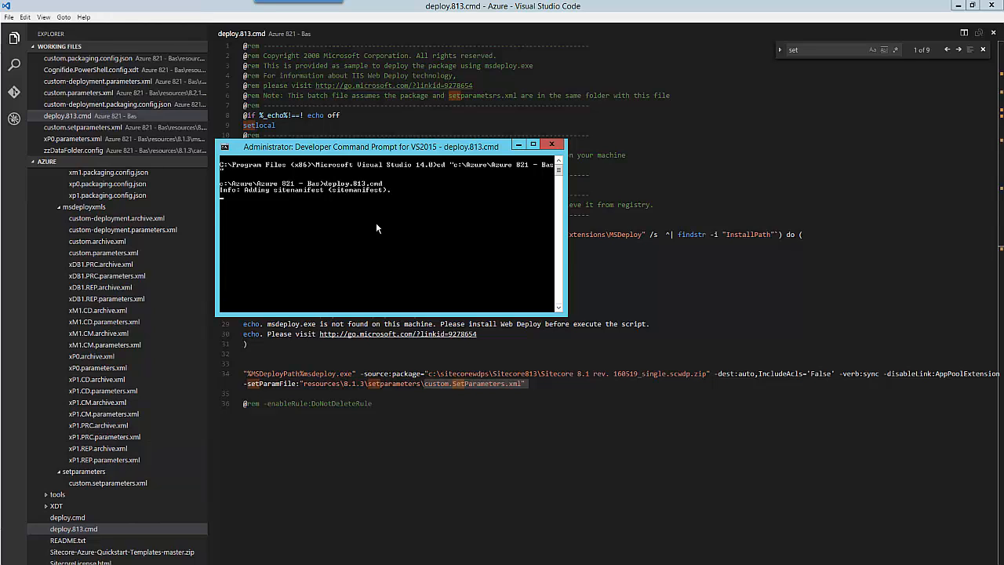
{"action": "left_click", "coordinate": [169, 564]}
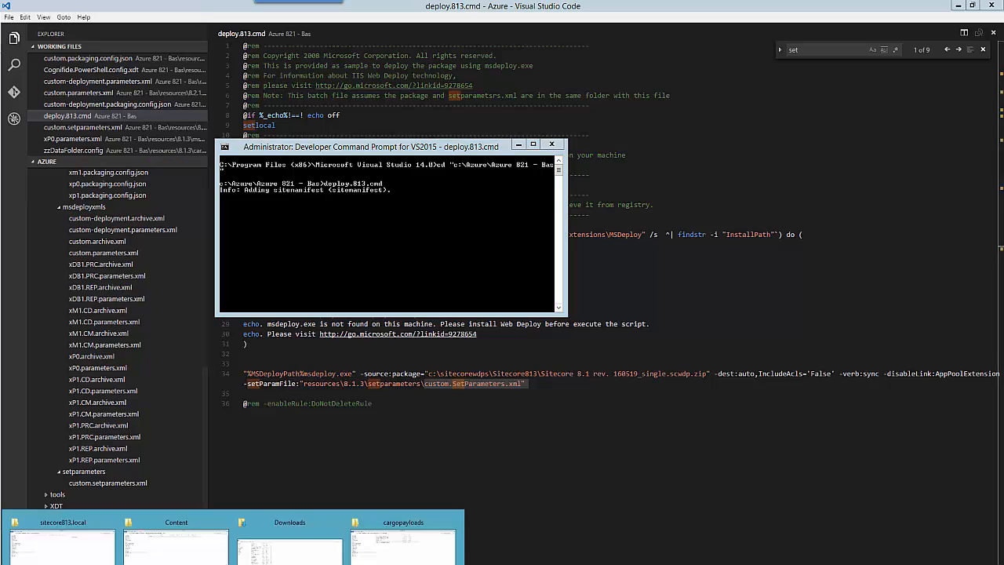
{"action": "left_click", "coordinate": [111, 557]}
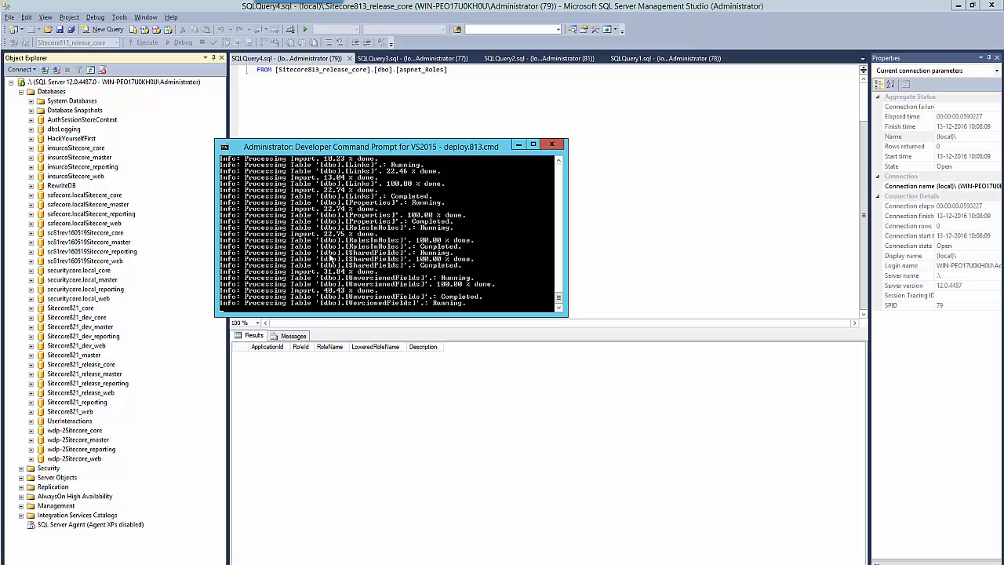
- Refresh the SSMS Databases list to show the new Sitecore813_release_core database
{"action": "key", "text": "F5"}
{"action": "left_click", "coordinate": [79, 309]}
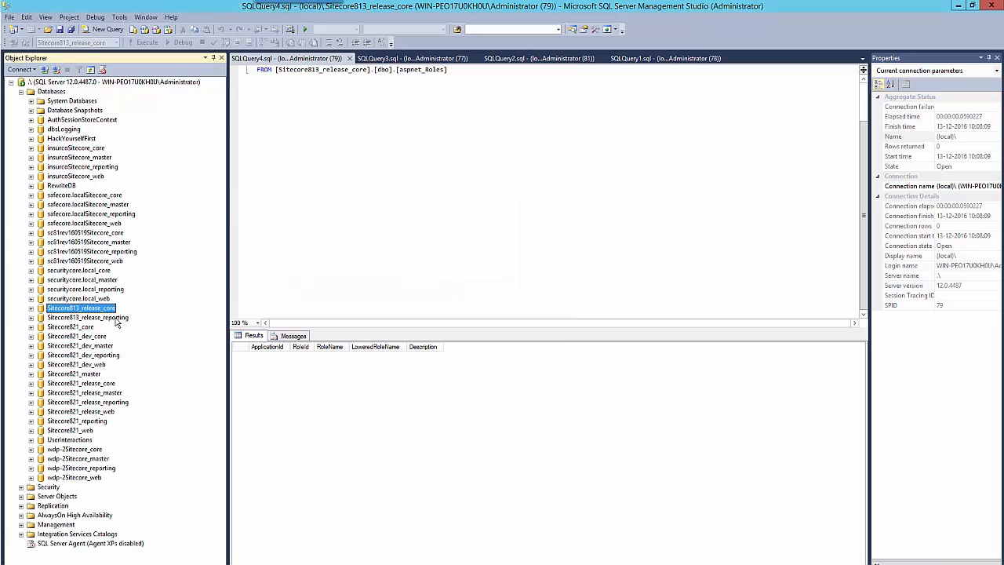
{"action": "key", "text": "alt+Tab"}
- End the Visual Studio 2015 and Google Chrome processes in Task Manager
{"action": "right_click", "coordinate": [864, 564]}
{"action": "left_click", "coordinate": [903, 564]}
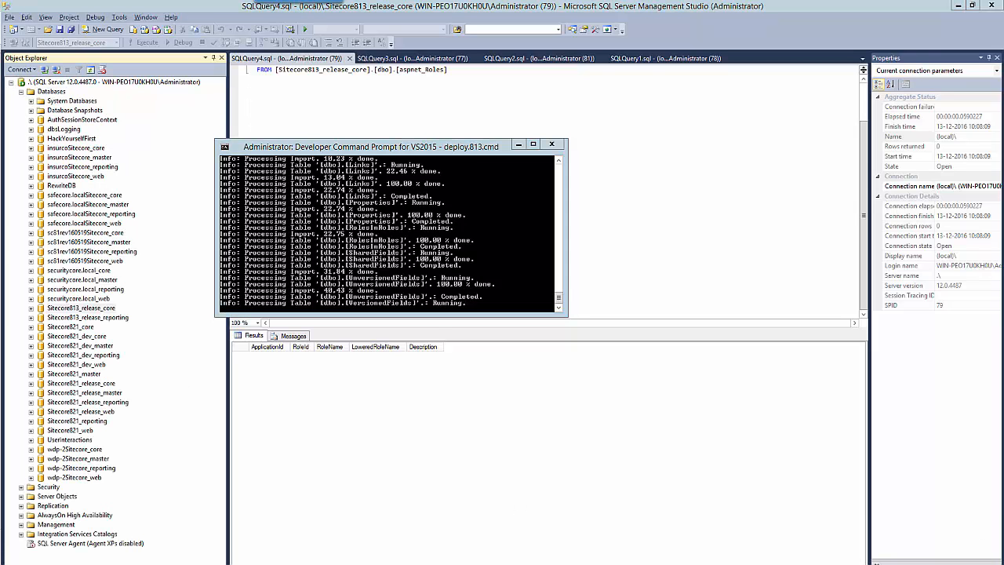
{"action": "right_click", "coordinate": [684, 279]}
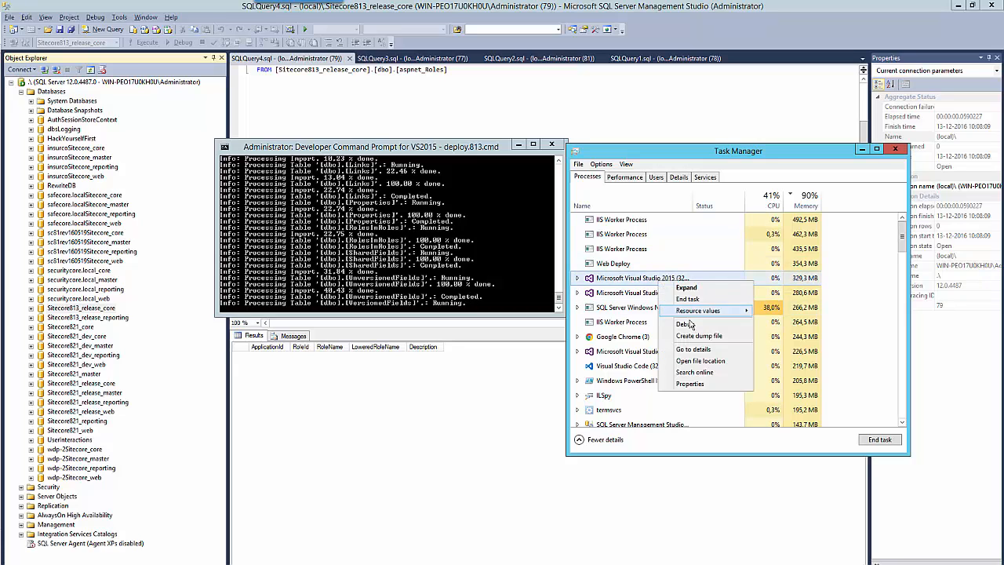
{"action": "key", "text": "Escape"}
{"action": "right_click", "coordinate": [642, 279]}
{"action": "left_click", "coordinate": [667, 304]}
{"action": "left_click", "coordinate": [648, 320]}
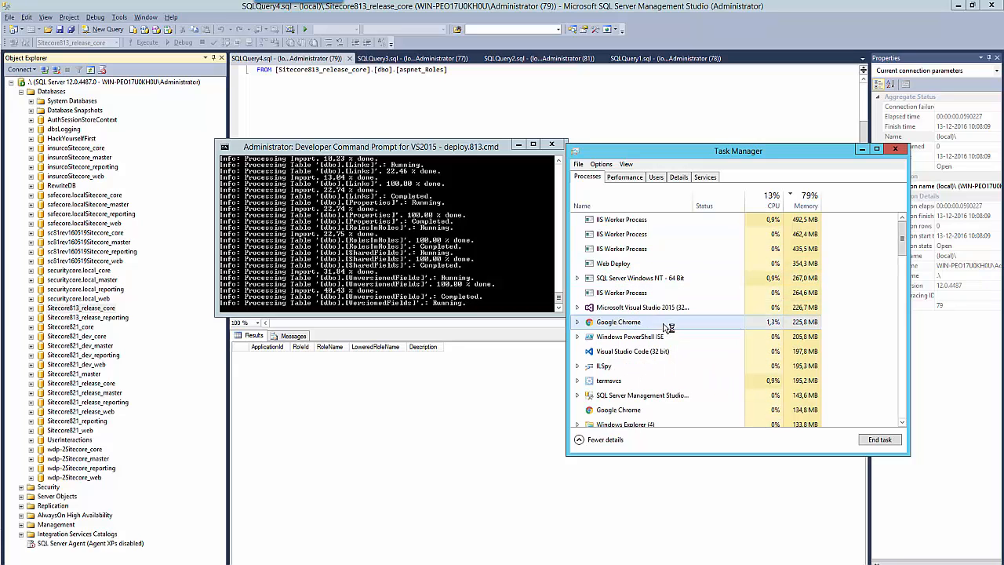
{"action": "key", "text": "Delete"}
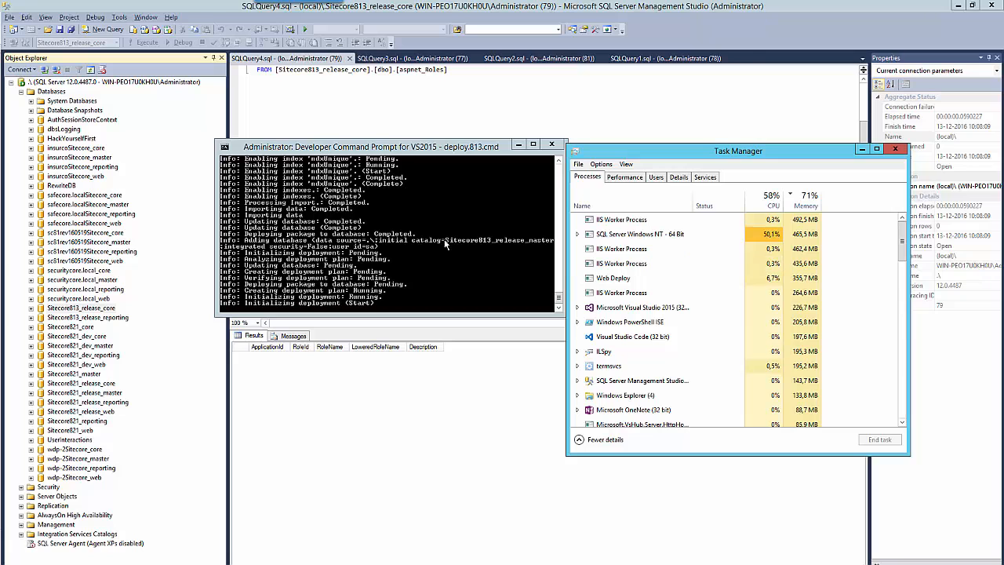
- Refresh Databases again so Sitecore813_release_master appears, then view the sitecore813.local folder
{"action": "left_click", "coordinate": [199, 39]}
{"action": "left_click", "coordinate": [52, 91]}
{"action": "left_click", "coordinate": [90, 69]}
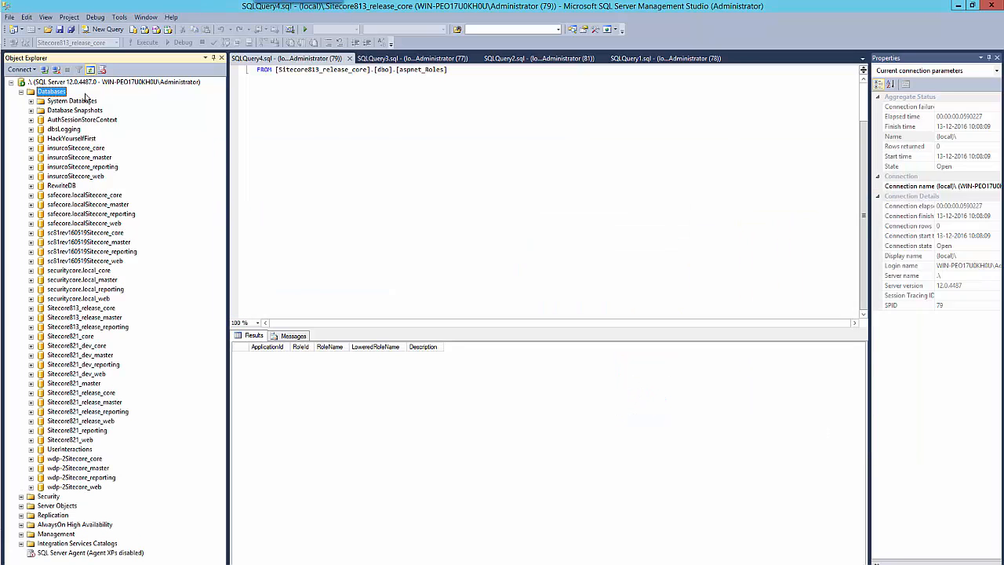
{"action": "left_click", "coordinate": [441, 270]}
{"action": "key", "text": "alt+Tab"}
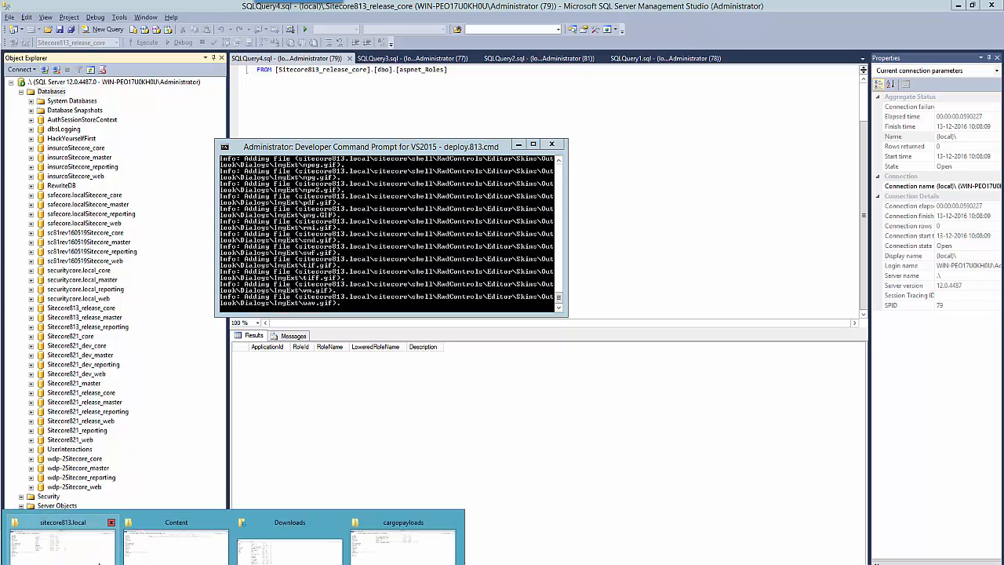
{"action": "left_click", "coordinate": [63, 540]}
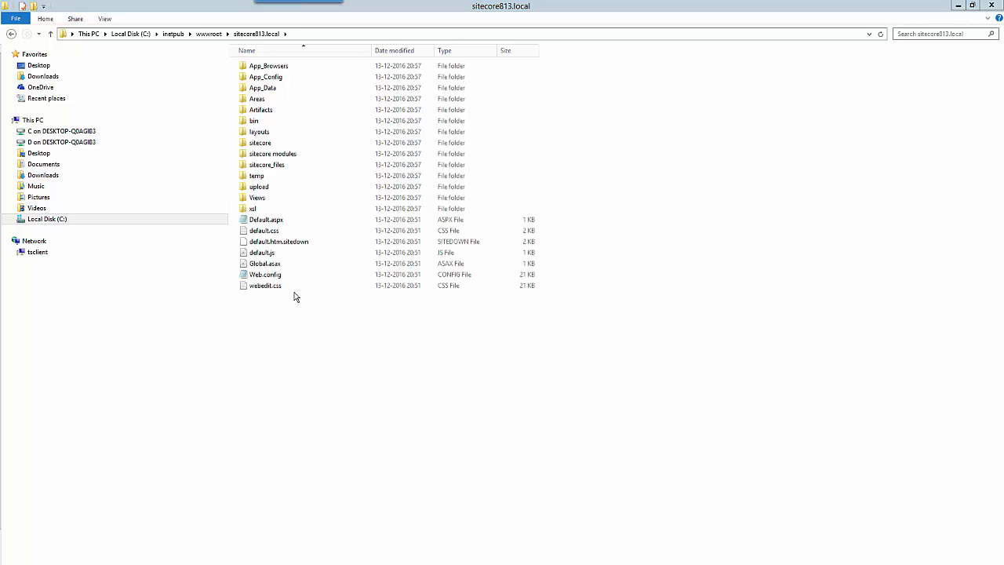
- Check the deploy output reporting 12026 changes, then return to the sitecore813.local folder window
{"action": "key", "text": "alt+Tab"}
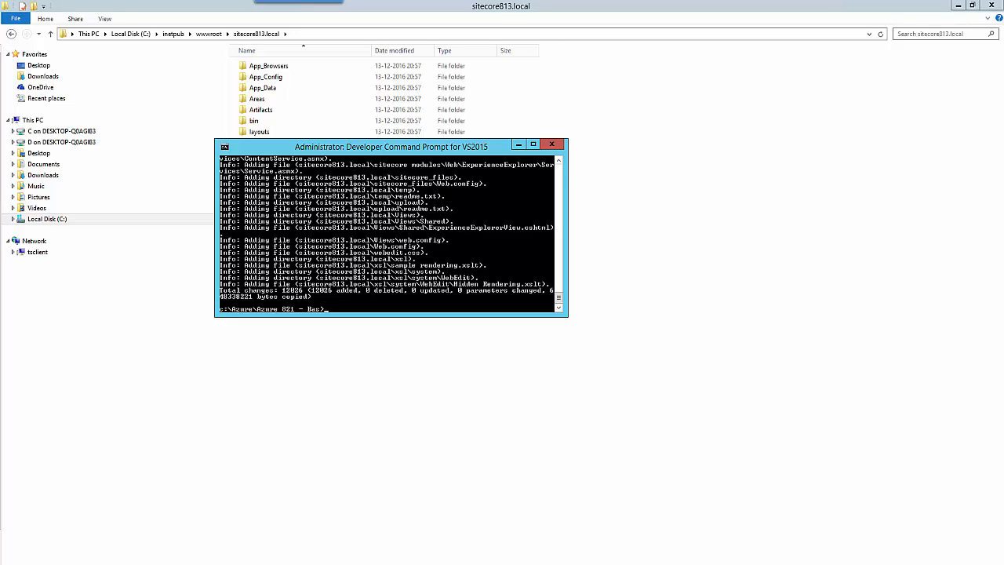
{"action": "left_click", "coordinate": [211, 493]}
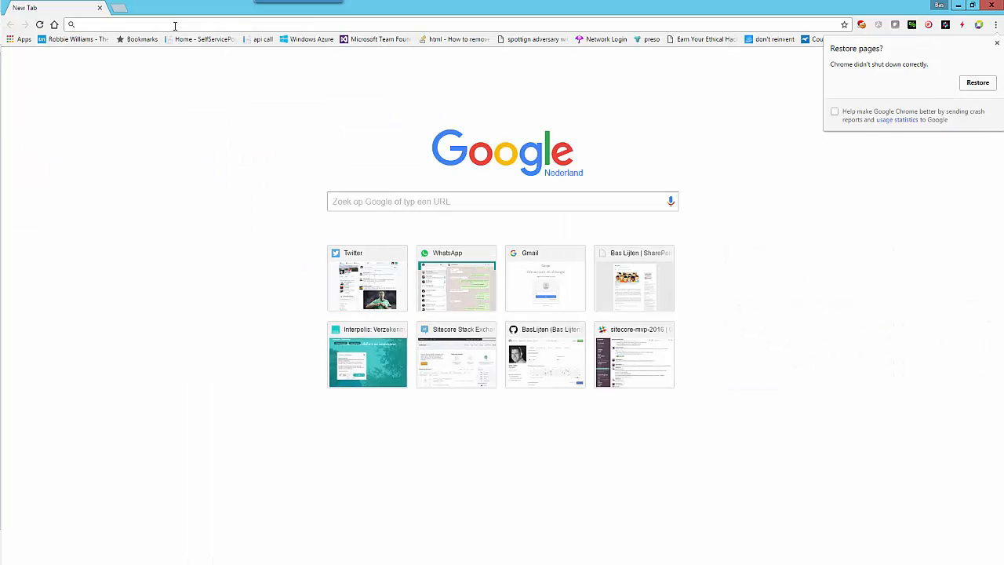
- Load sitecore813.local in Chrome, avoiding the unwanted autocompleted address
{"action": "type", "text": "sitec"}
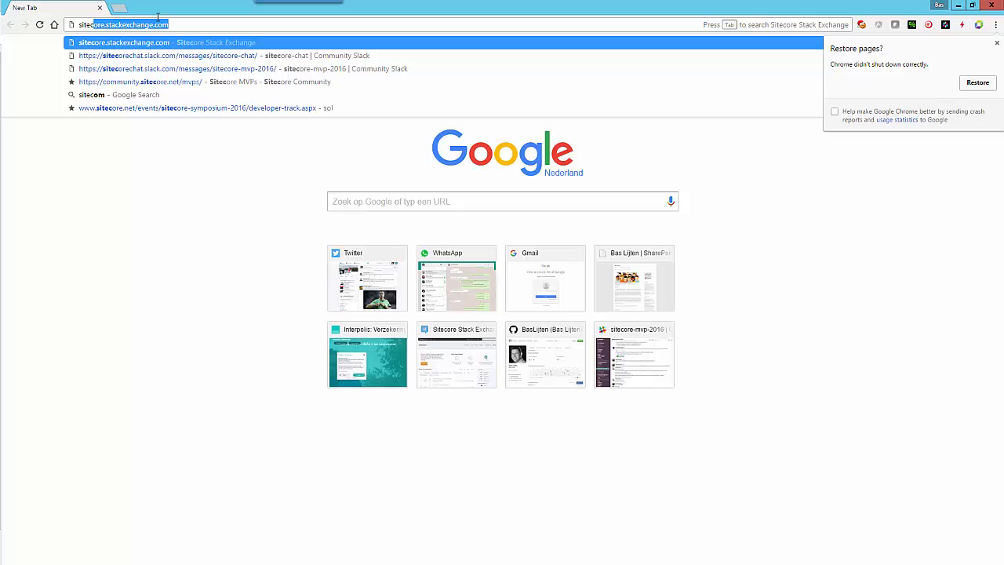
{"action": "key", "text": "BackSpace"}
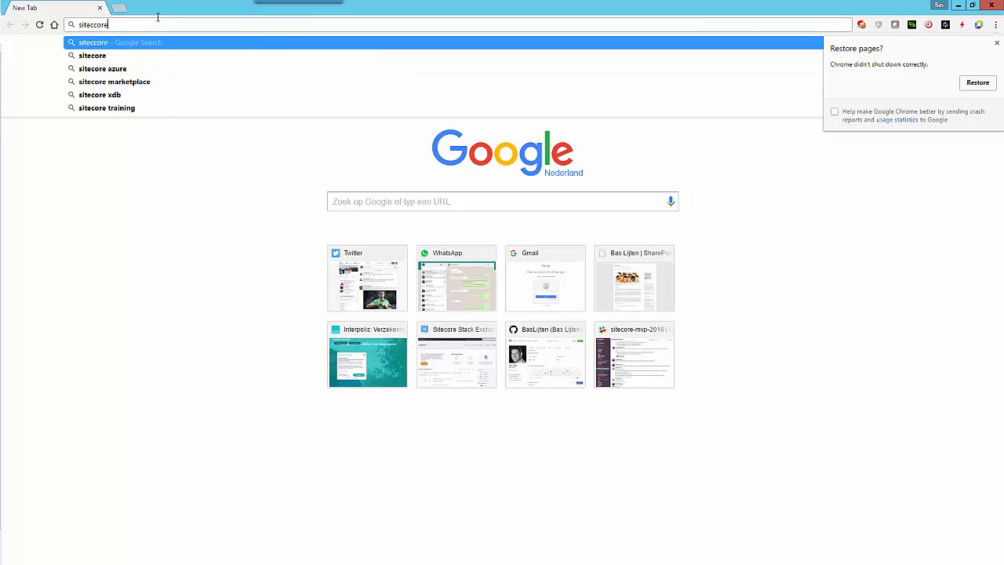
{"action": "type", "text": "ore813.local/"}
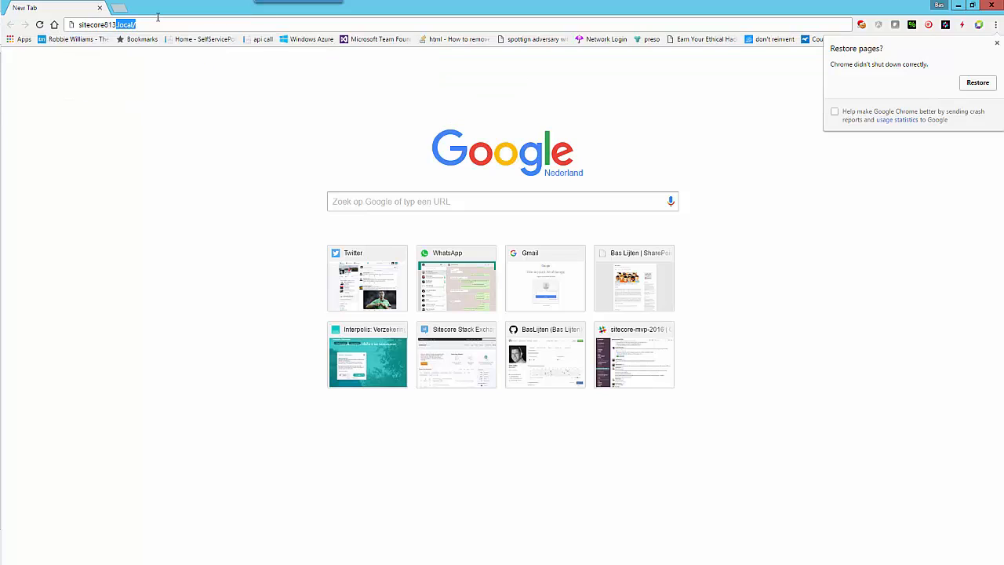
{"action": "key", "text": "Return"}
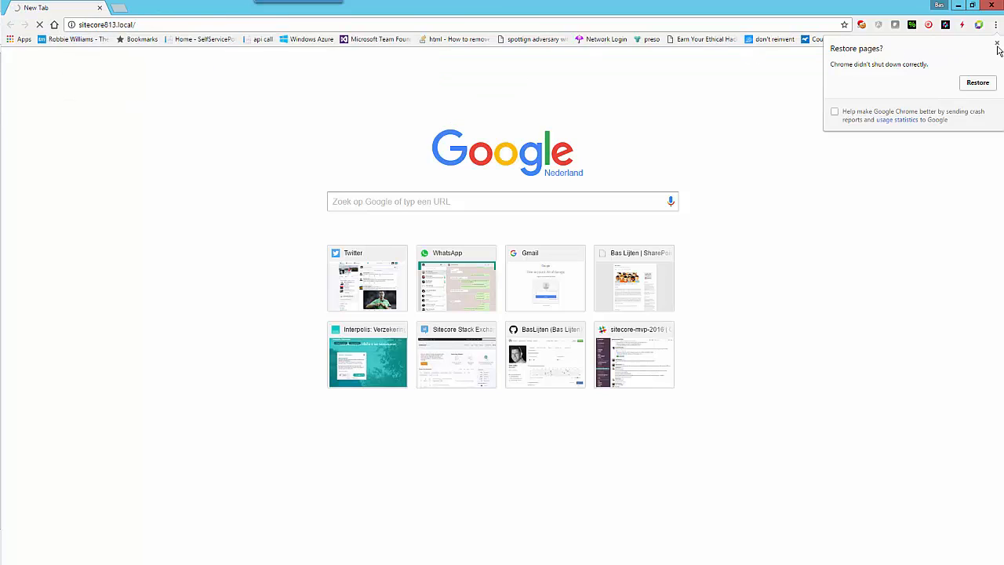
- Load sitecore813.local/ in a second browser tab and bring Chrome back to the front
{"action": "key", "text": "ctrl+t"}
{"action": "type", "text": "sitecore813.local/sitecor"}
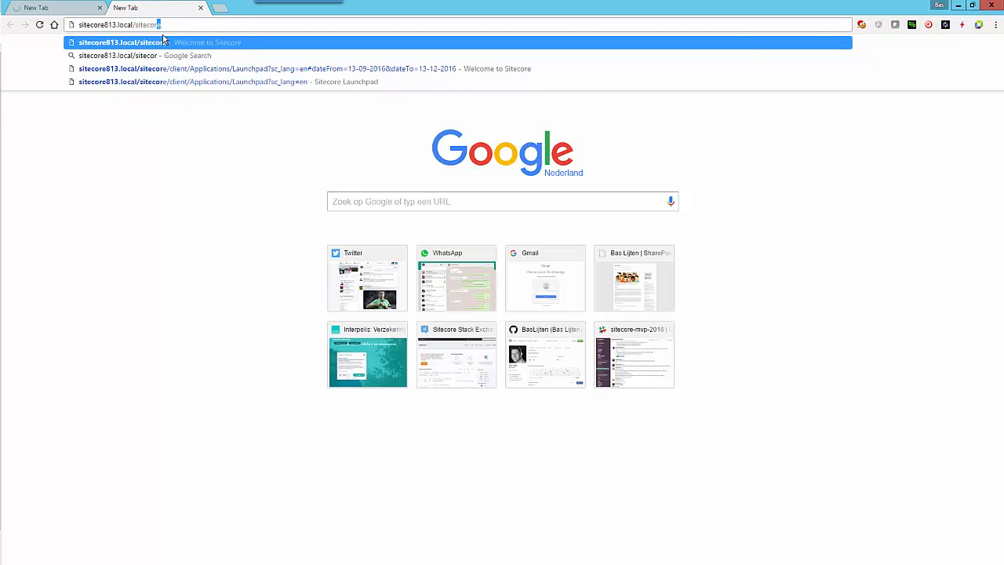
{"action": "key", "text": "Return"}
{"action": "key", "text": "alt+Tab"}
{"action": "left_click", "coordinate": [170, 68]}
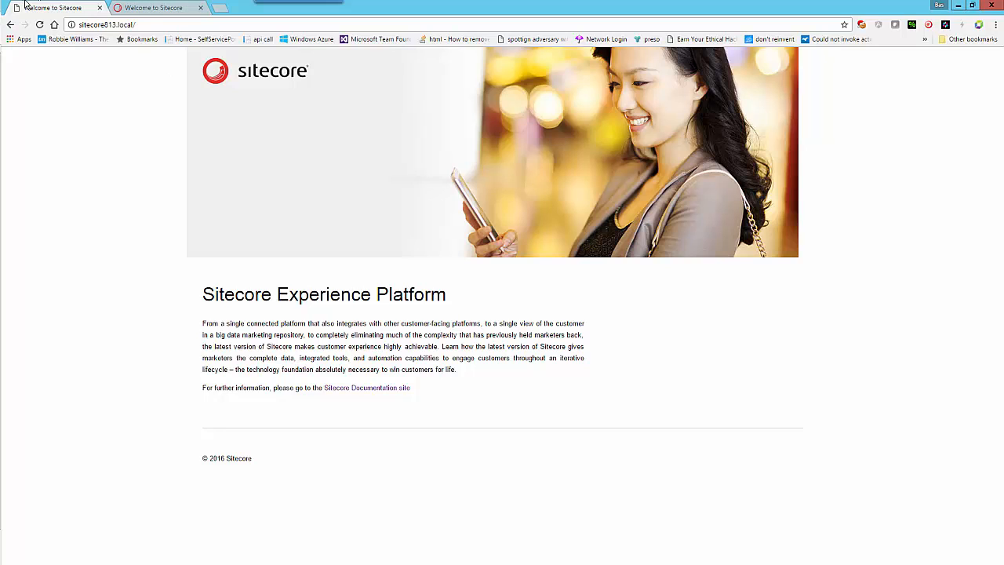
- On the Sitecore login tab, submit a first password attempt, which fails
{"action": "left_click", "coordinate": [151, 8]}
{"action": "left_click", "coordinate": [383, 362]}
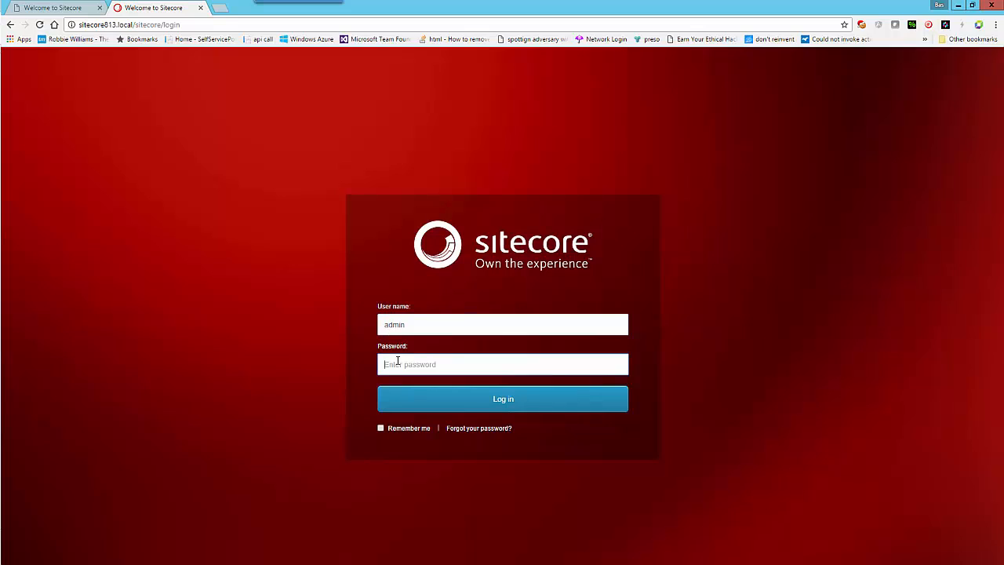
{"action": "type", "text": "b"}
{"action": "key", "text": "Return"}
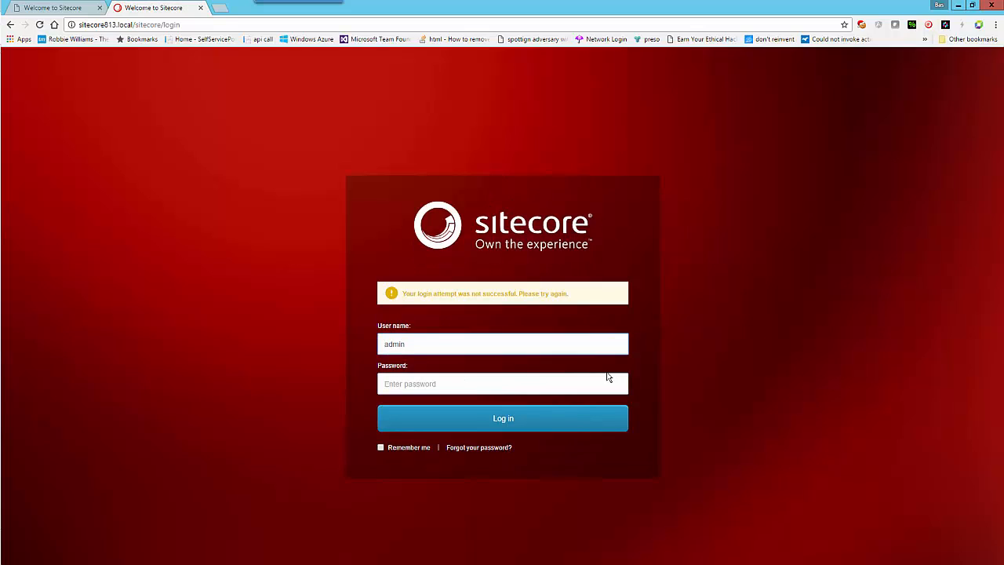
- Re-enter the admin password and log in, reaching the Sitecore Launchpad
{"action": "left_click", "coordinate": [609, 378]}
{"action": "type", "text": "b"}
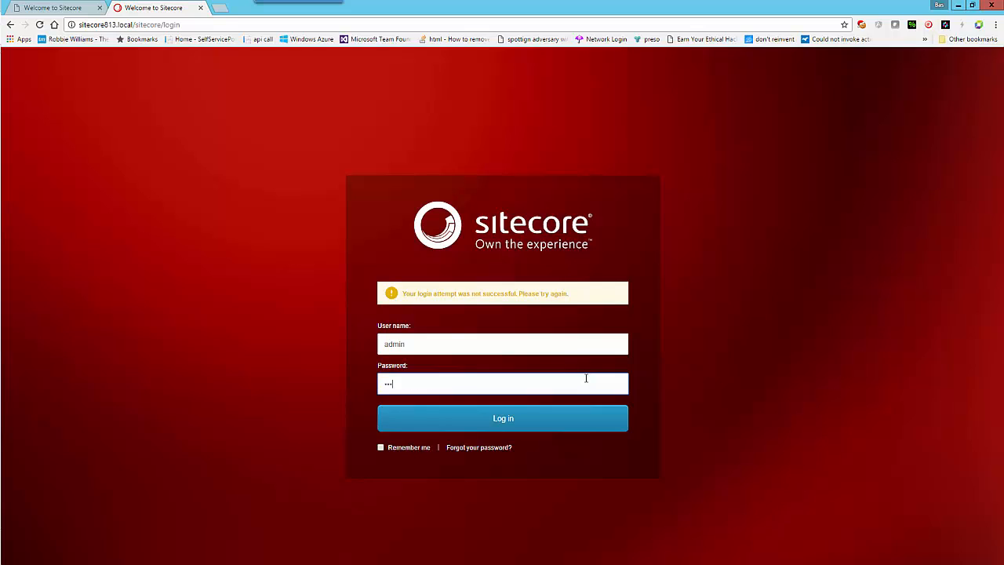
{"action": "type", "text": "abcdef"}
{"action": "key", "text": "Return"}
{"action": "key", "text": "ctrl+shift+Escape"}
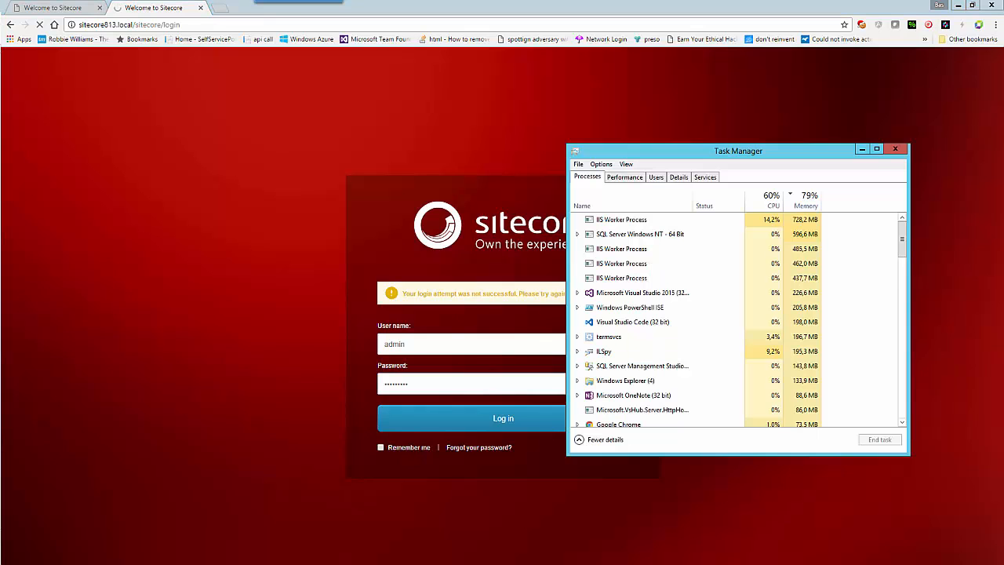
{"action": "key", "text": "alt+Tab"}
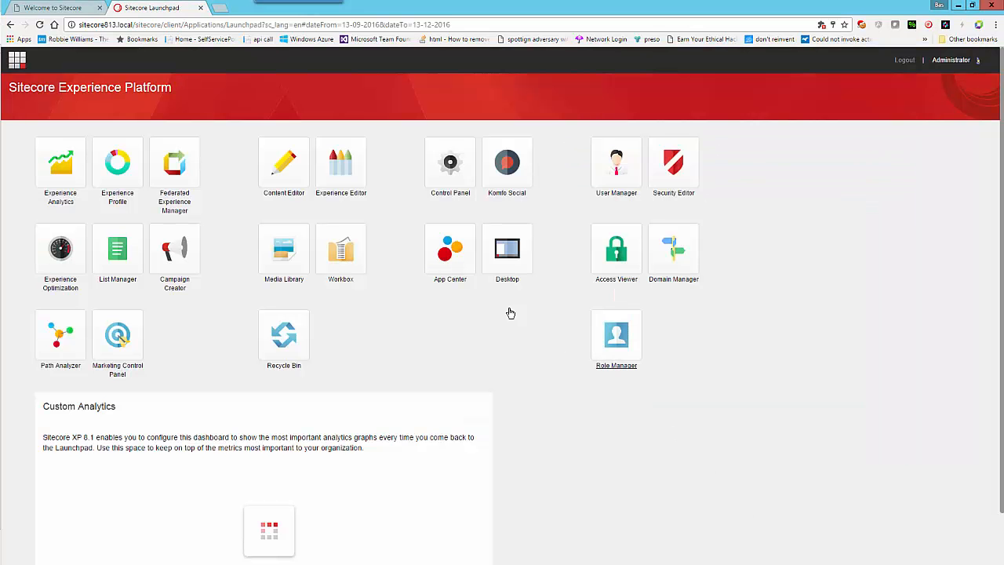